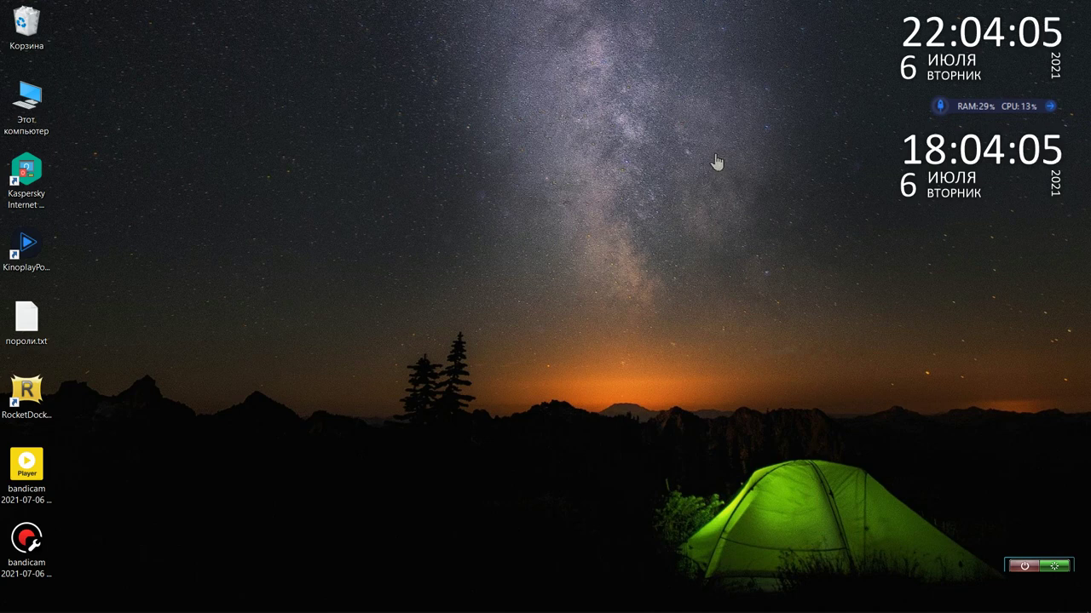
Launch the Nox emulator and move its window up near the upper edge of the desktop.
mouse_move(471, 7)
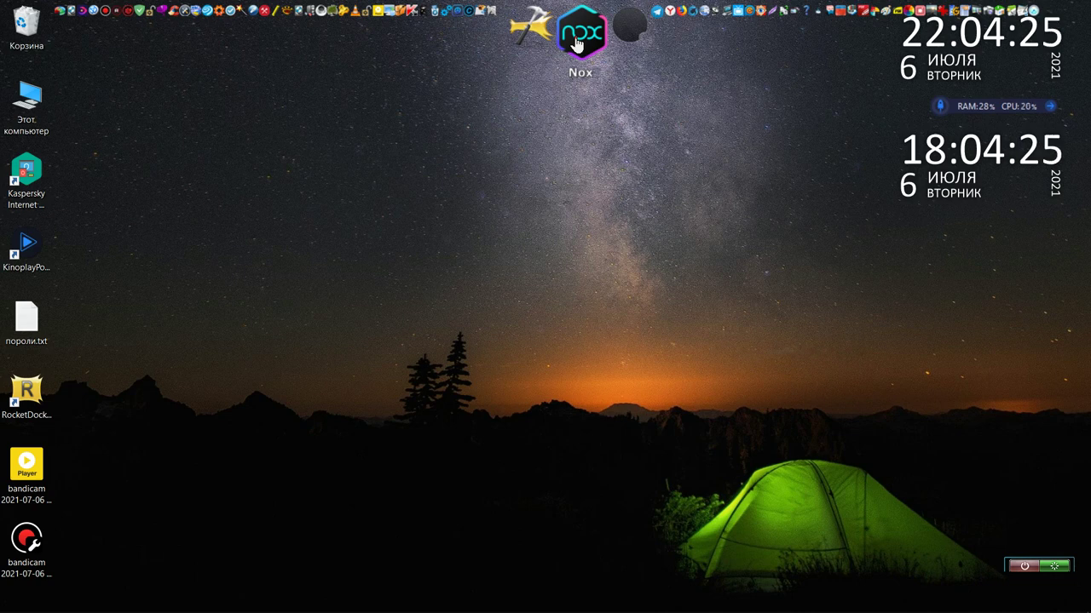
click(576, 43)
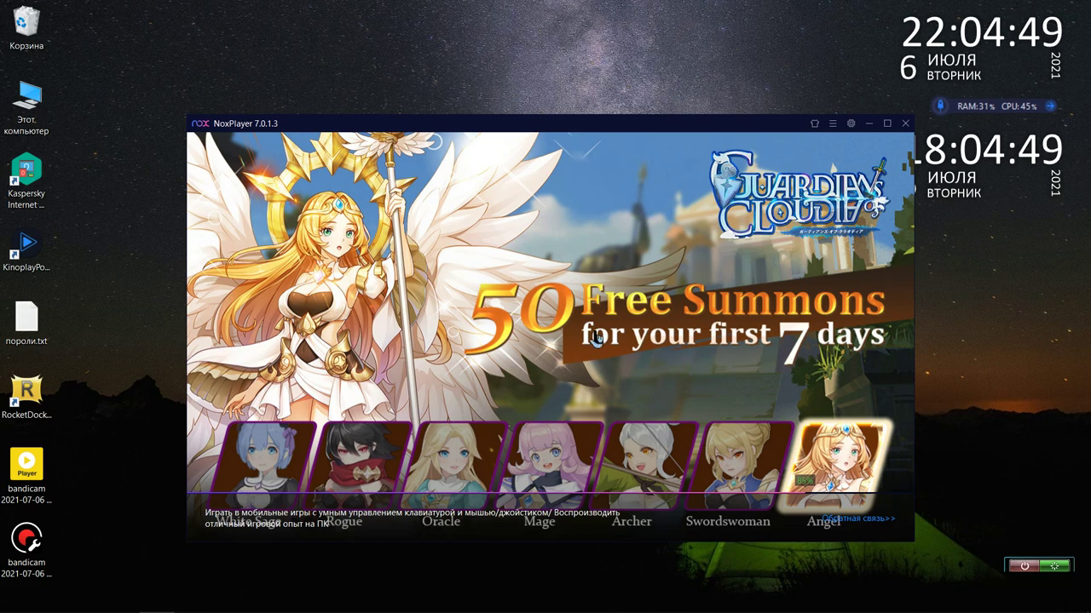
drag(525, 139, 498, 23)
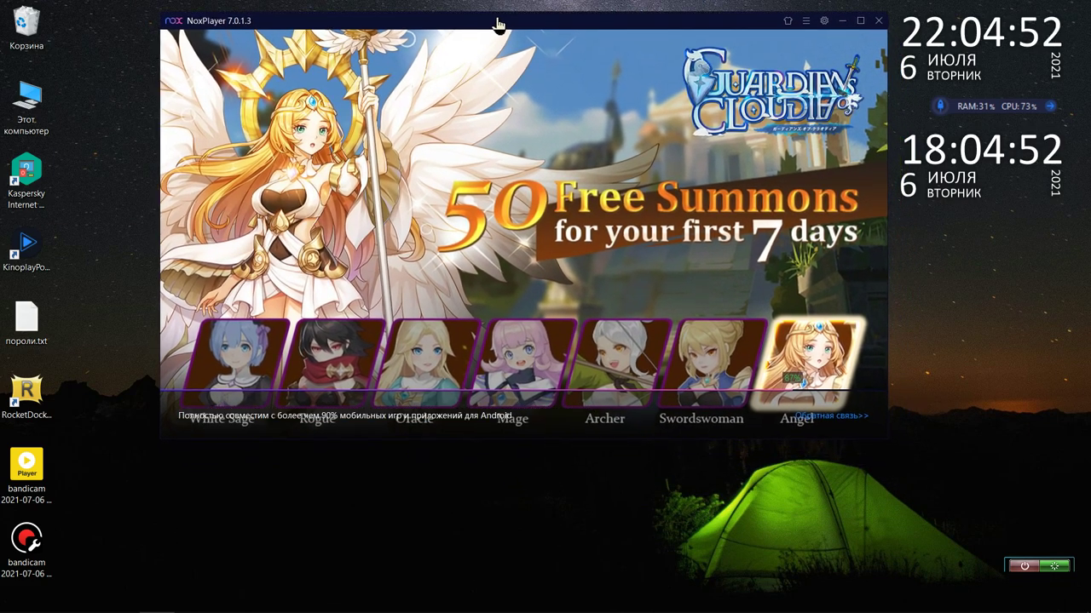
Open the Portable folder on local disk F: from This PC.
double_click(34, 101)
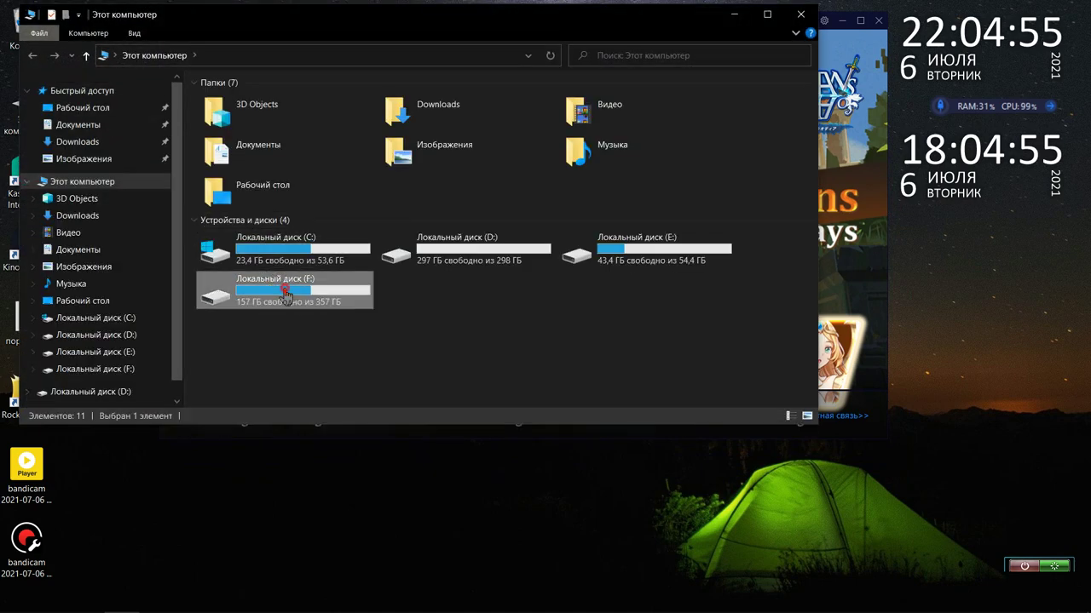
double_click(287, 294)
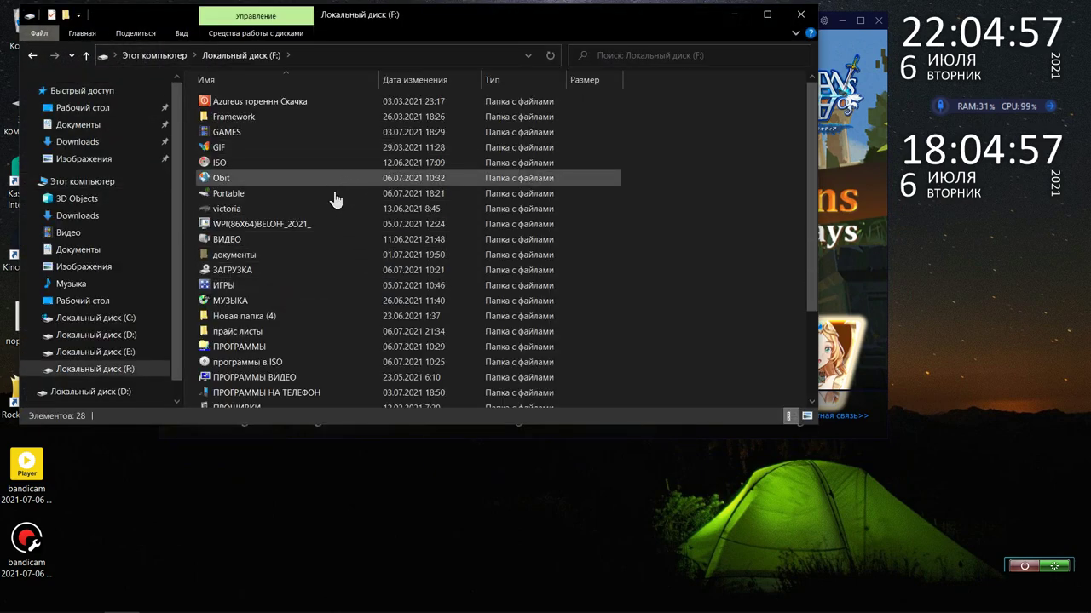
double_click(334, 195)
Look through the contents of the Portable folder to locate the NoxPlayerPortable folder.
scroll(335, 201, down, 1)
scroll(334, 201, down, 6)
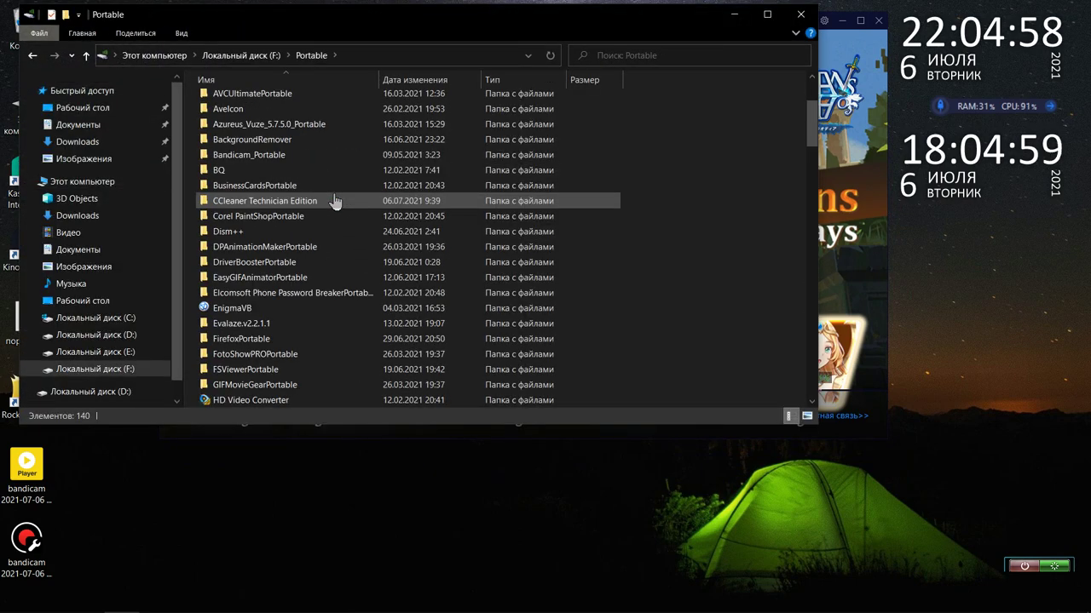
scroll(334, 201, down, 3)
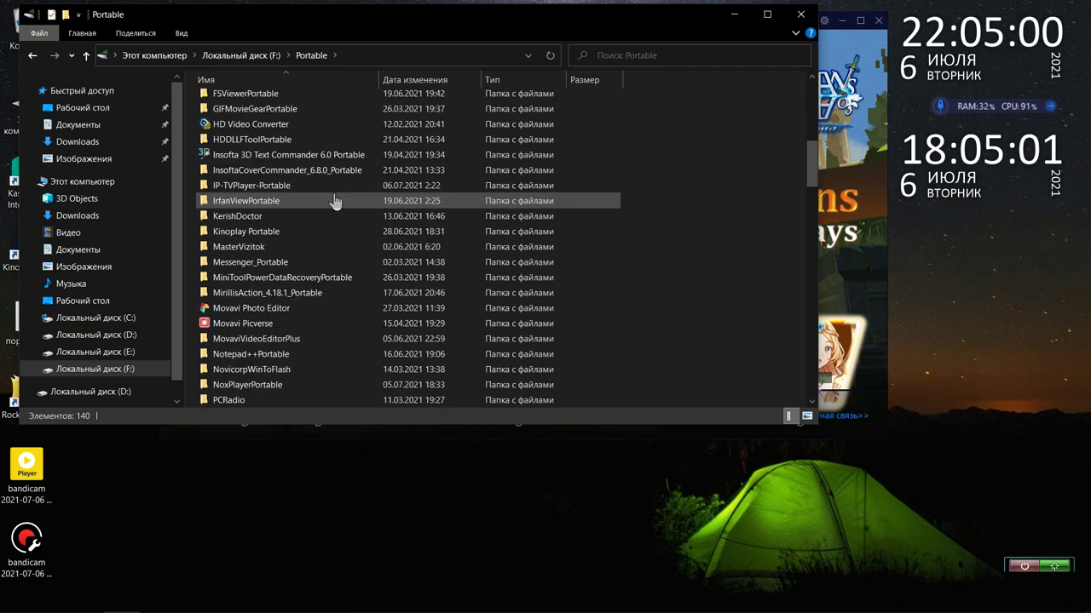
scroll(334, 201, down, 5)
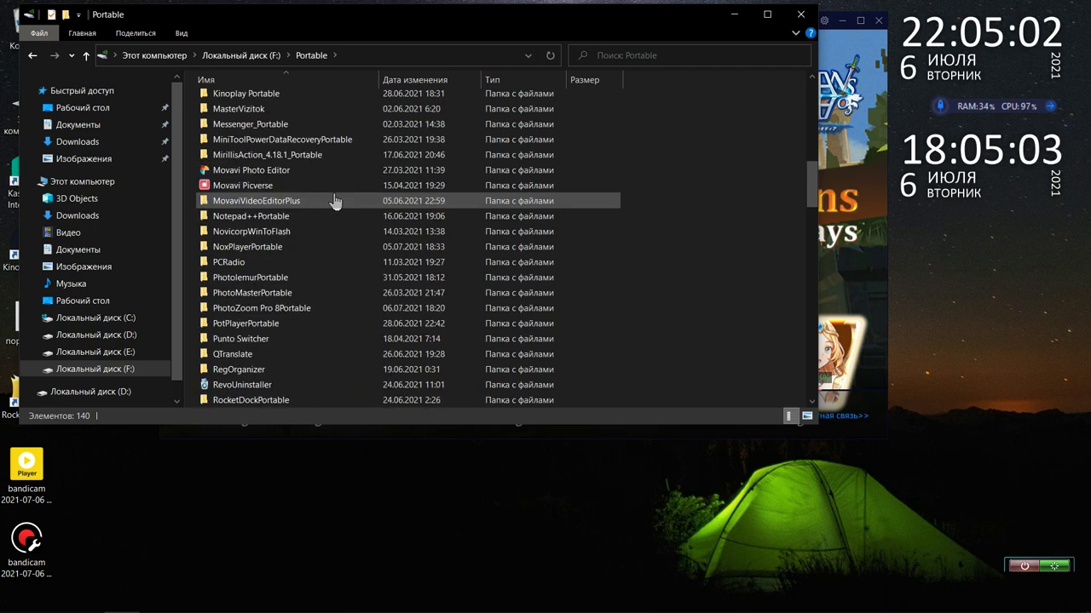
scroll(334, 201, down, 3)
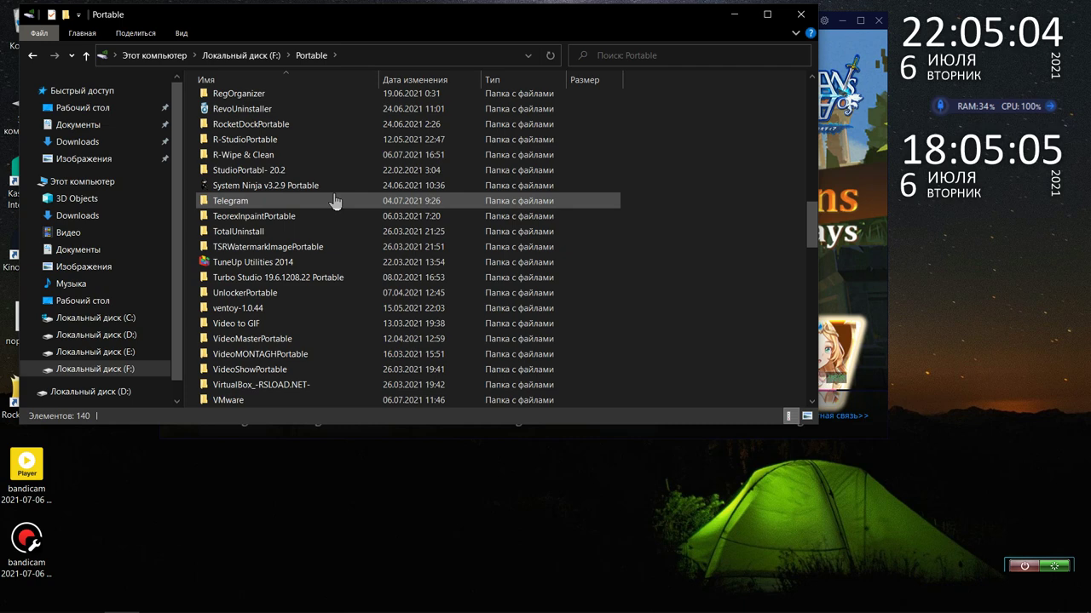
scroll(334, 201, down, 4)
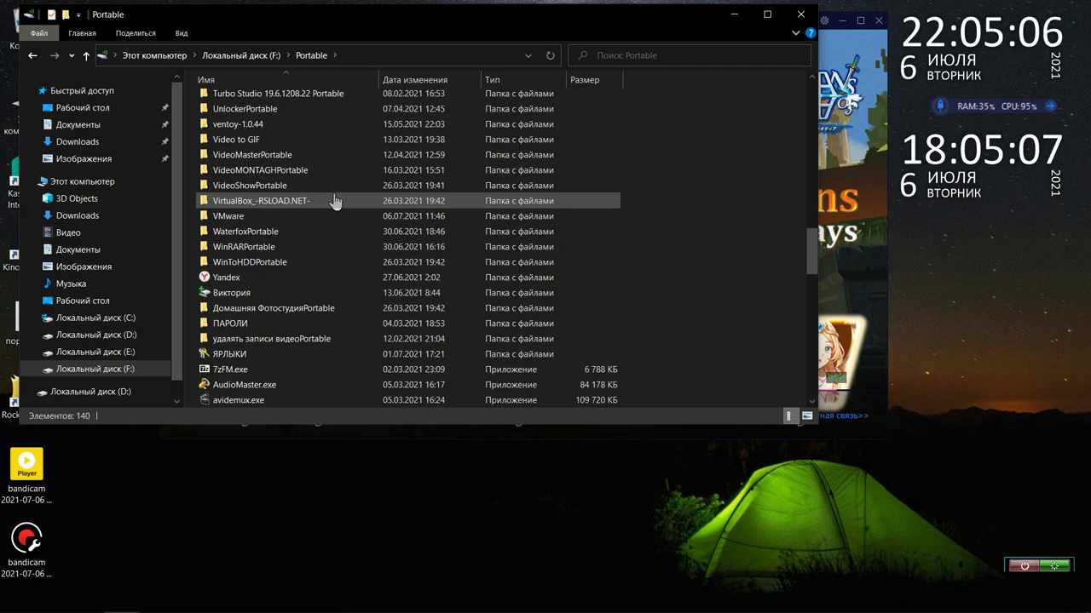
scroll(334, 202, up, 5)
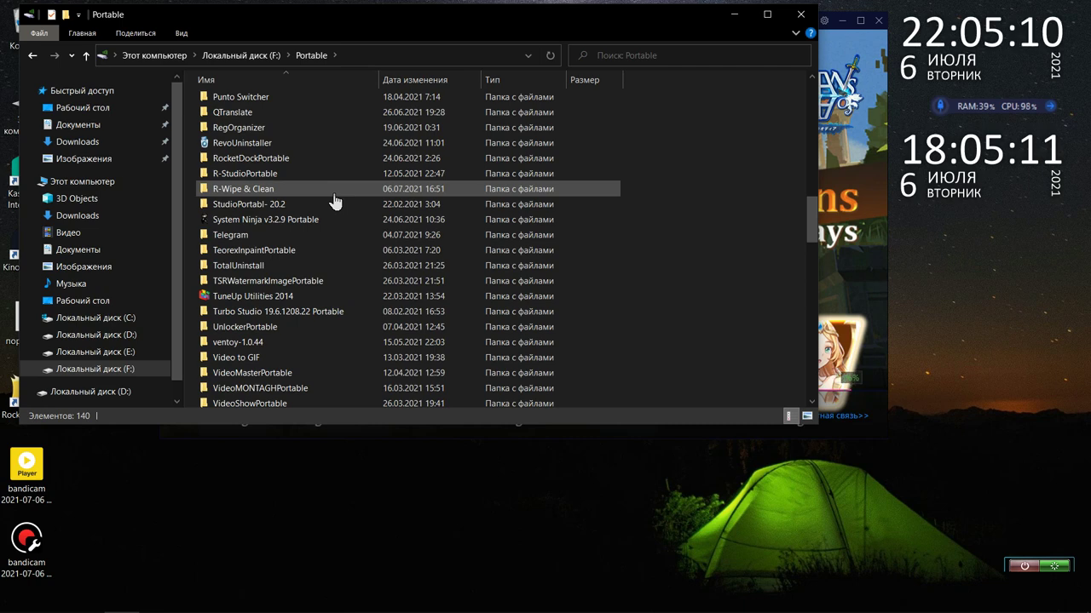
scroll(334, 201, up, 6)
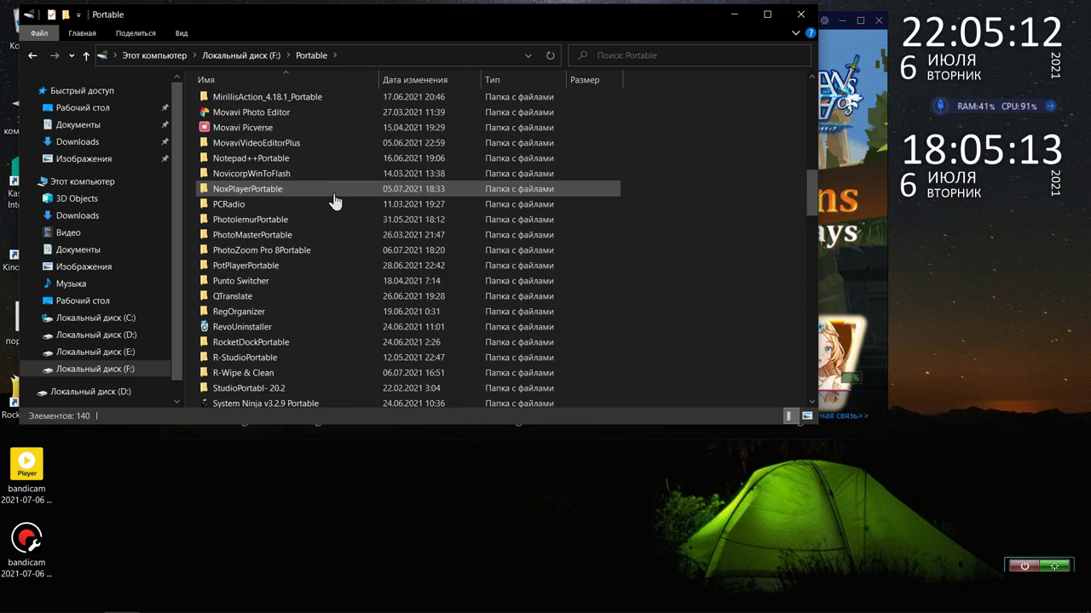
scroll(334, 201, up, 2)
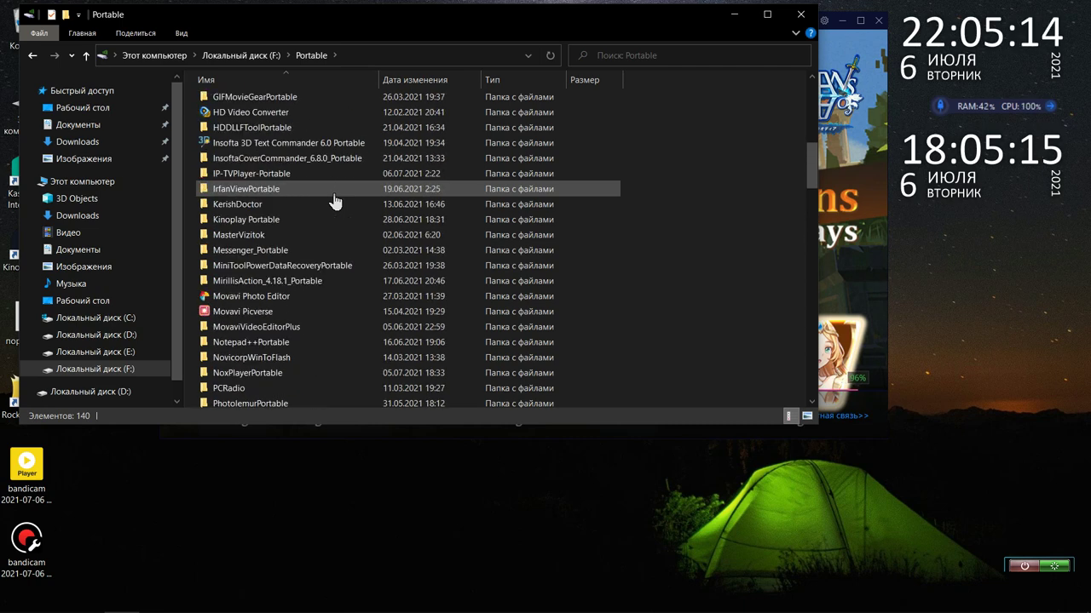
scroll(334, 201, up, 8)
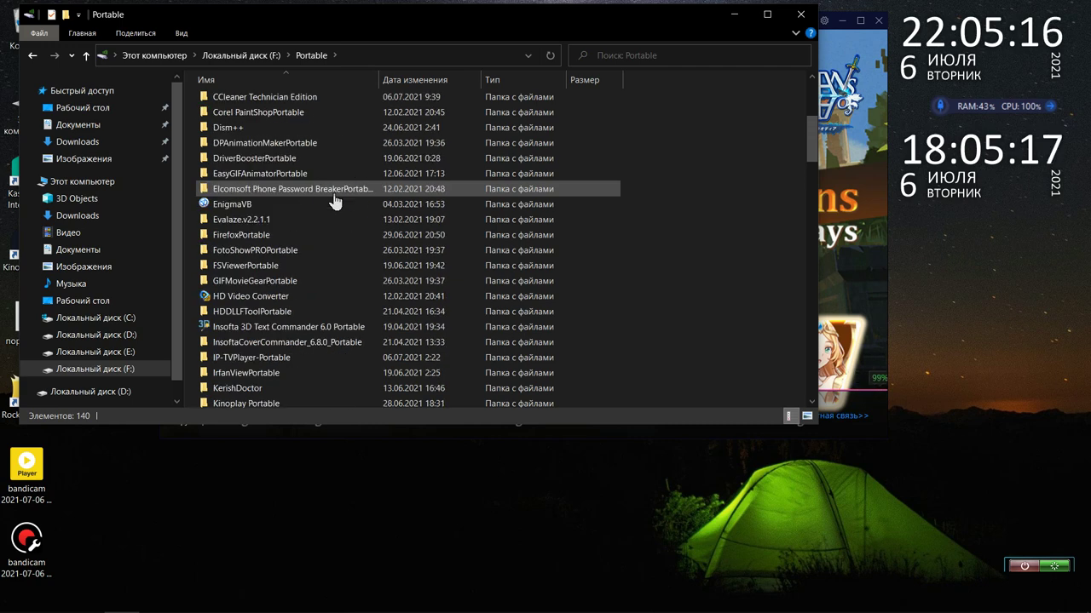
scroll(334, 201, down, 2)
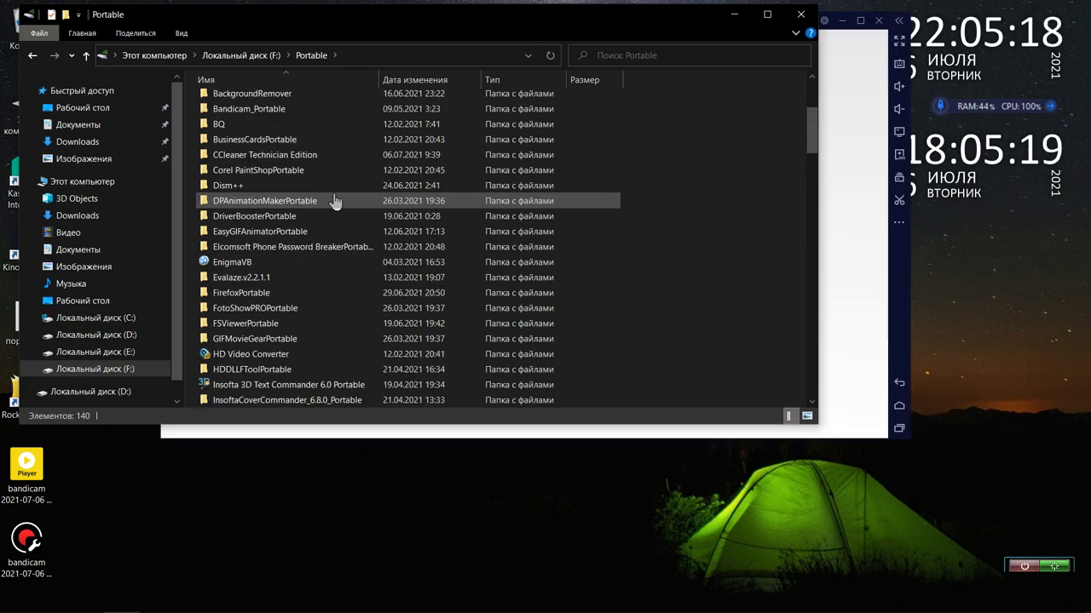
scroll(334, 201, down, 3)
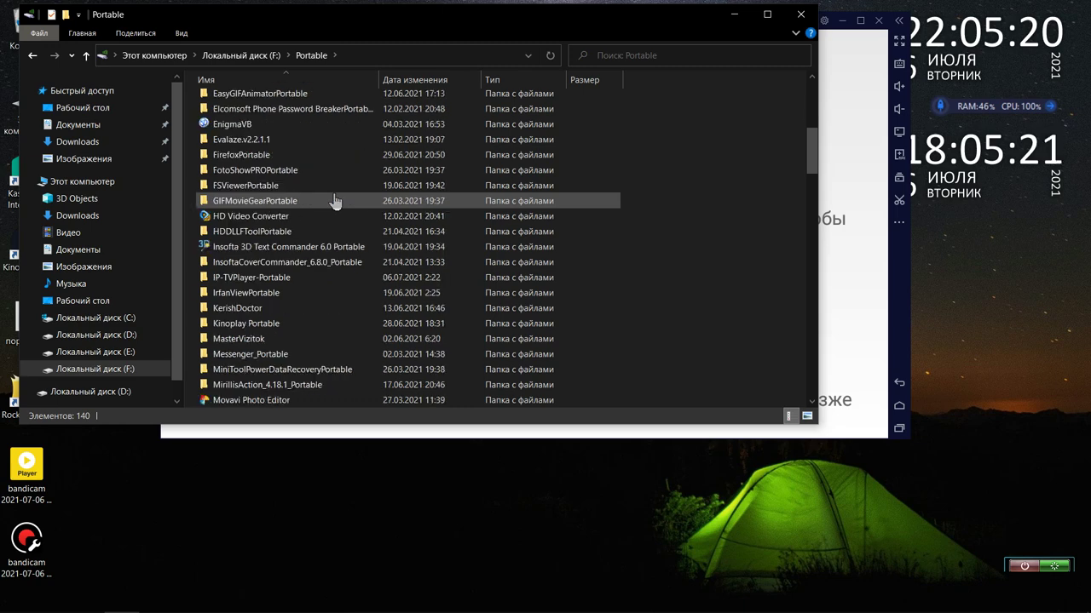
scroll(334, 201, down, 1)
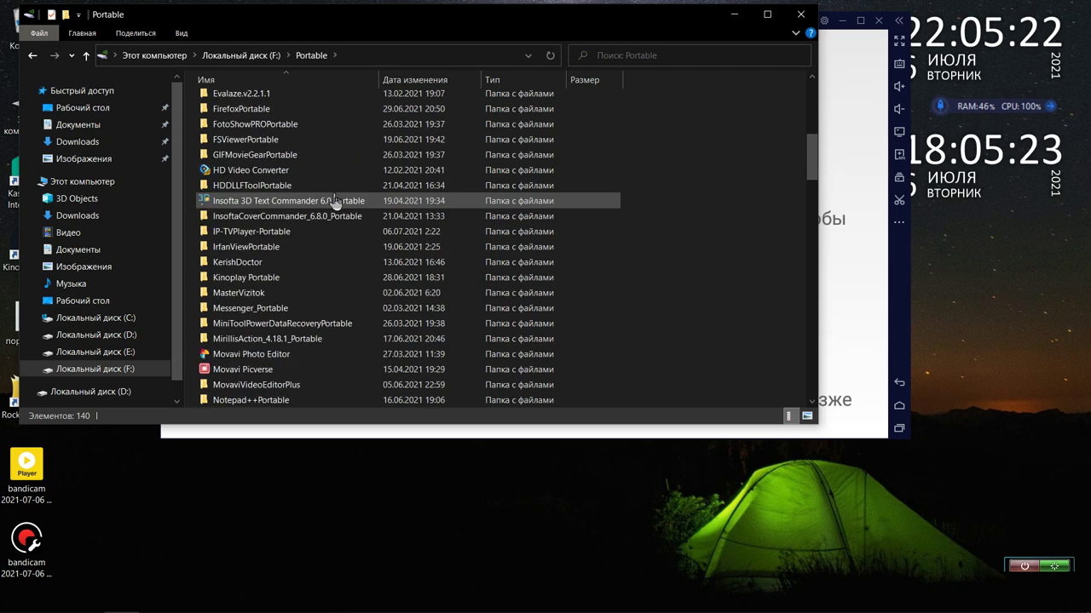
scroll(334, 201, down, 3)
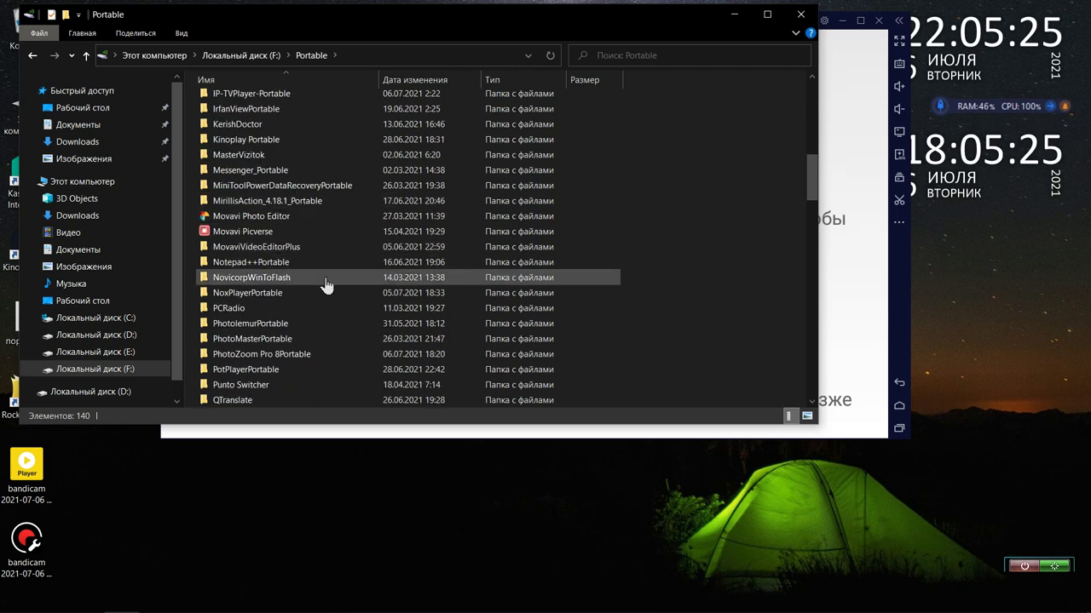
Check the size of the NoxPlayerPortable folder in its properties and close the file manager window.
click(327, 295)
right_click(328, 298)
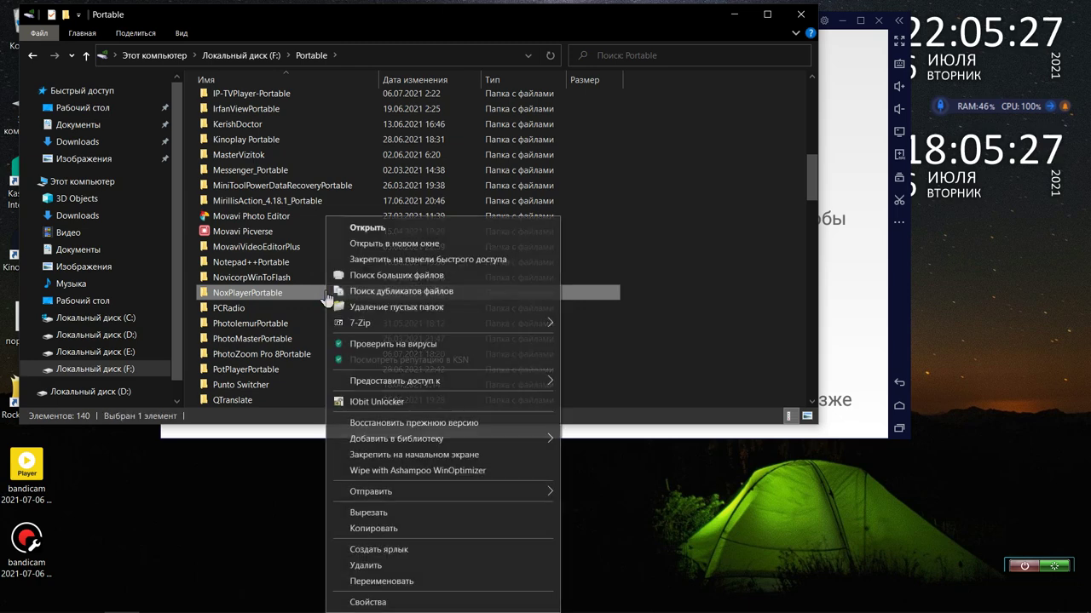
click(367, 602)
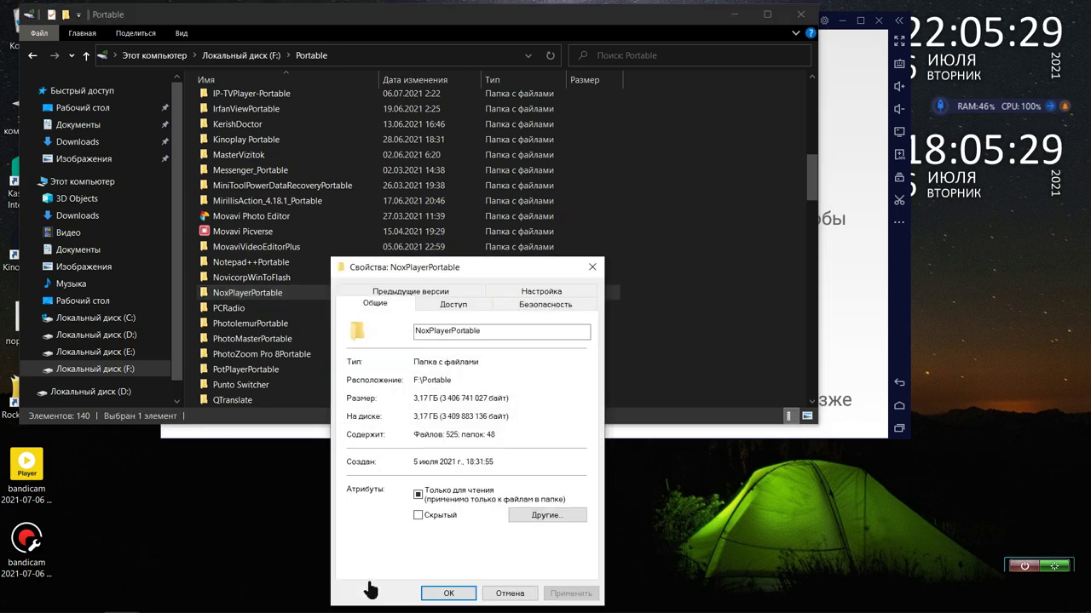
click(592, 266)
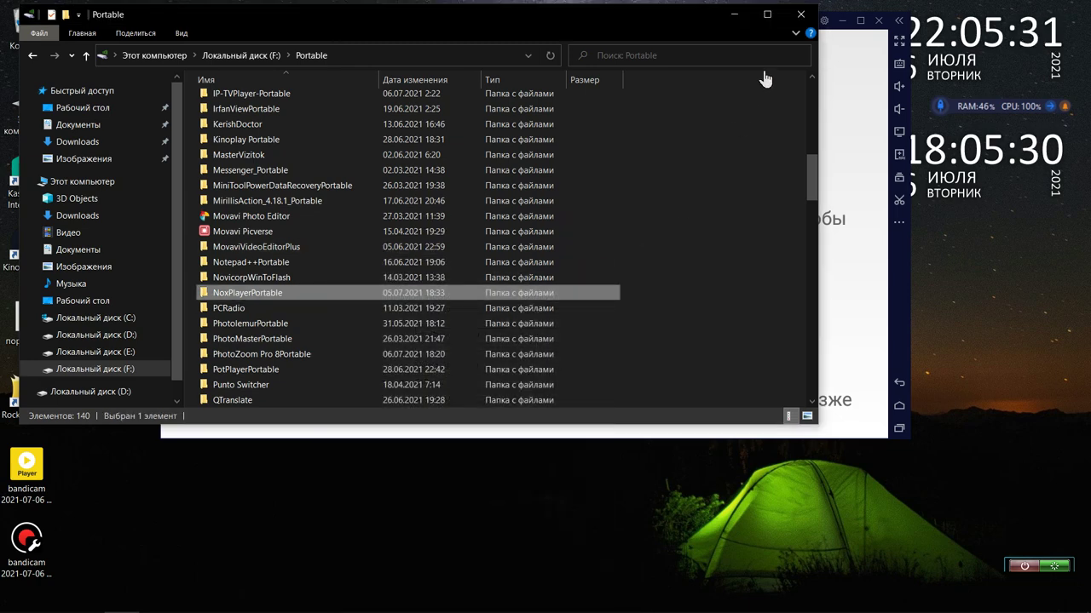
click(801, 15)
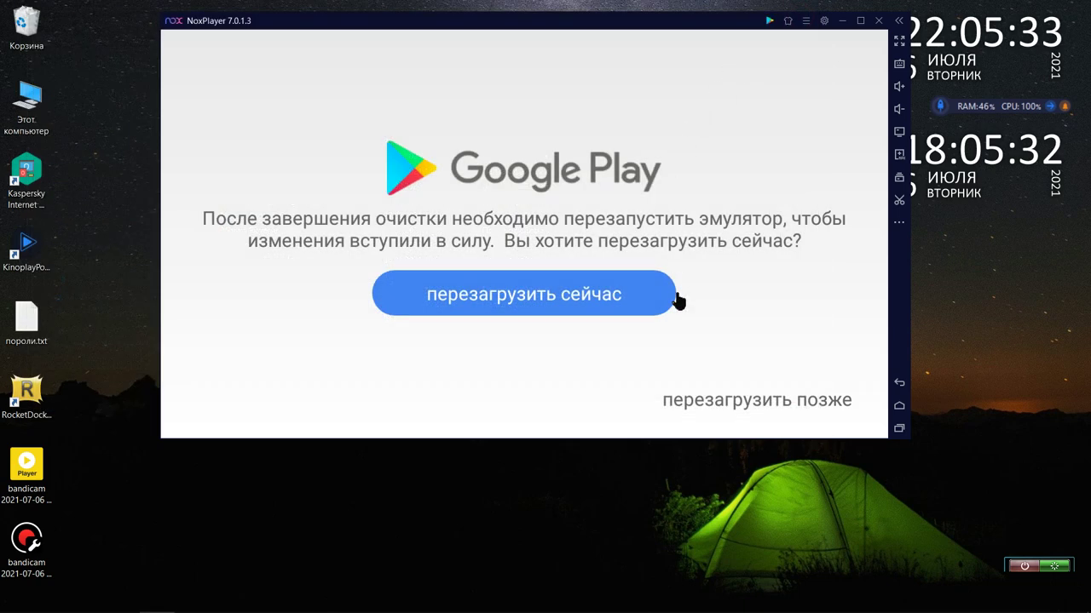
Choose to restart now on the Google Play page and back out of the Google sign-in pages to the emulator's home screen.
click(630, 307)
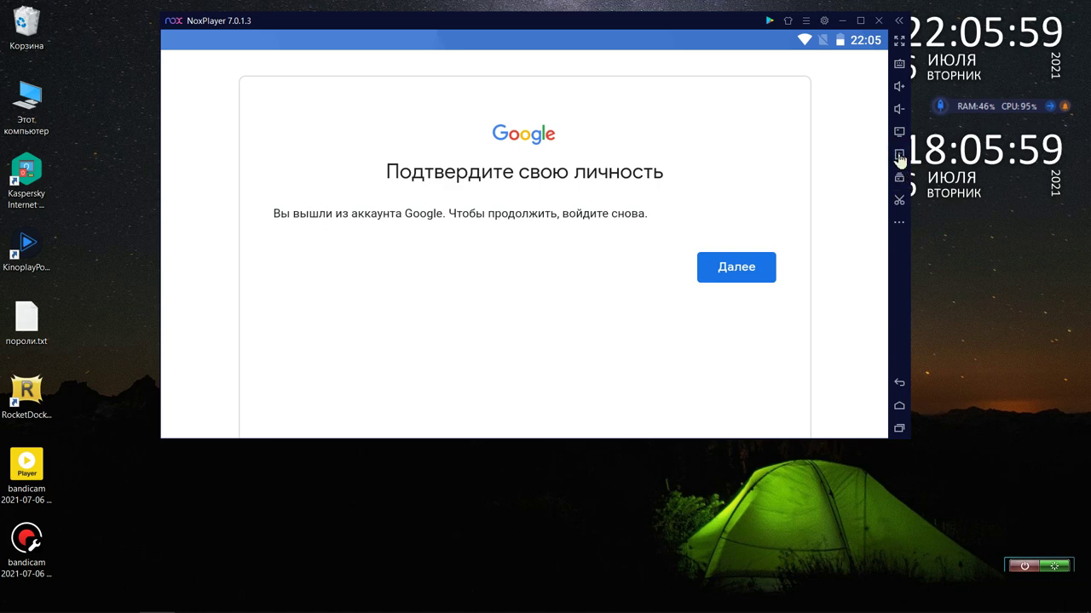
click(908, 179)
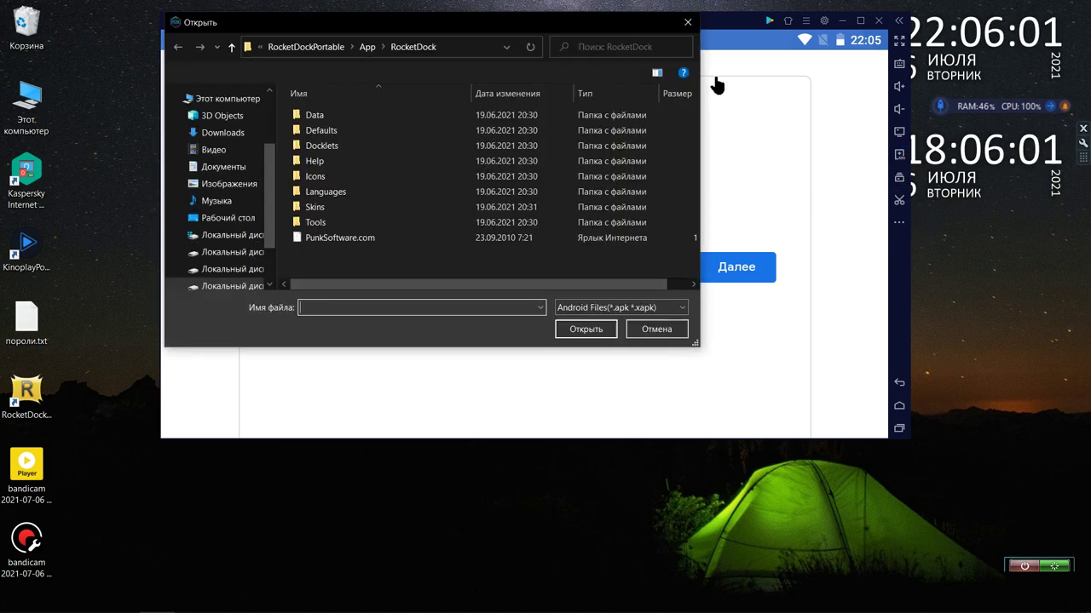
click(689, 22)
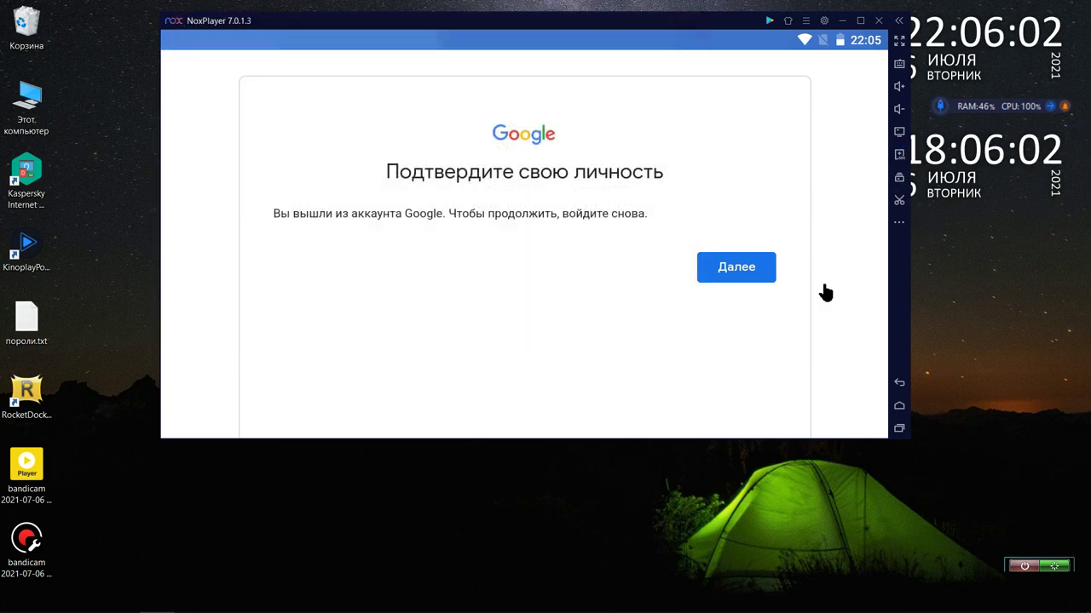
click(902, 390)
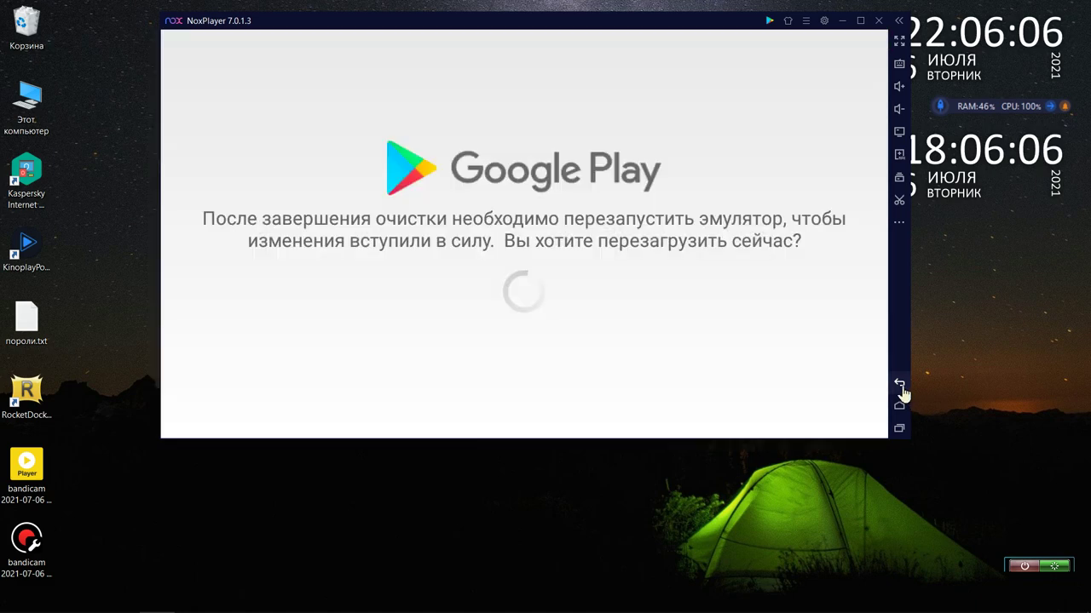
click(900, 390)
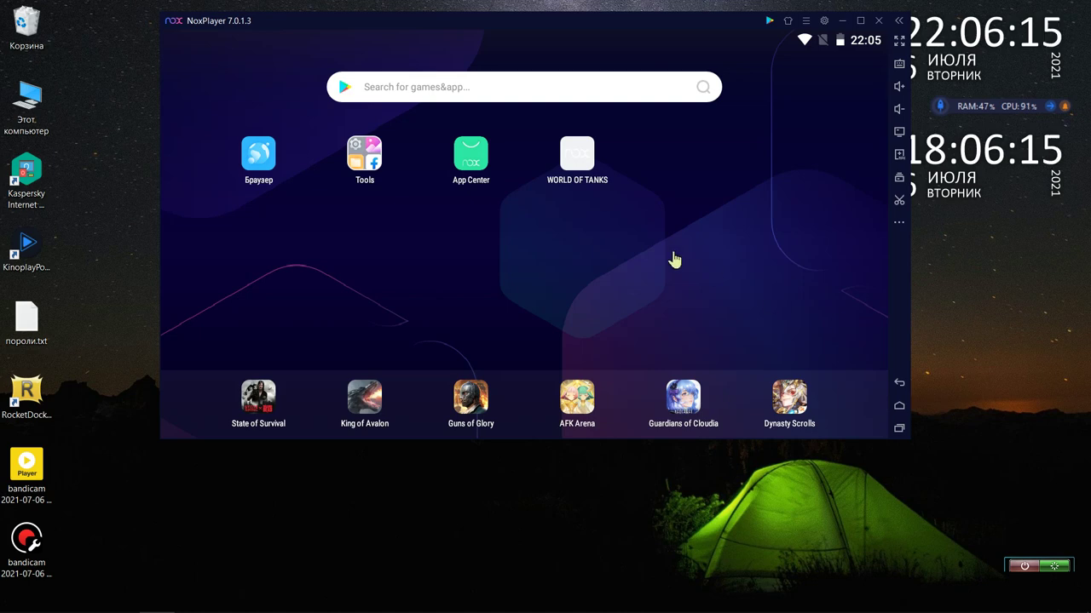
click(266, 169)
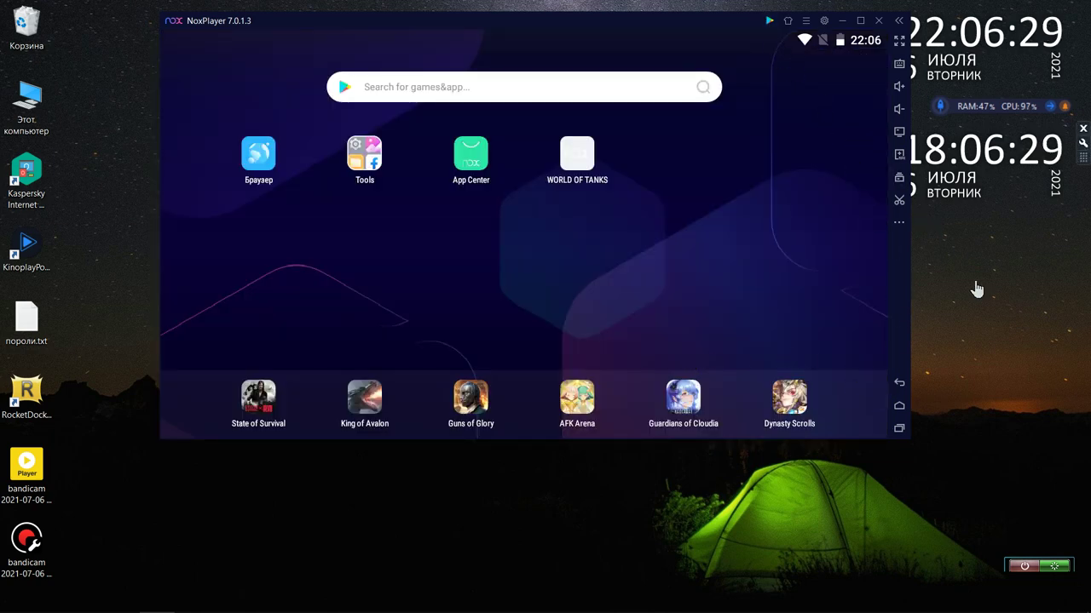
Open the performance monitor and examine which processes use the most CPU.
click(1052, 108)
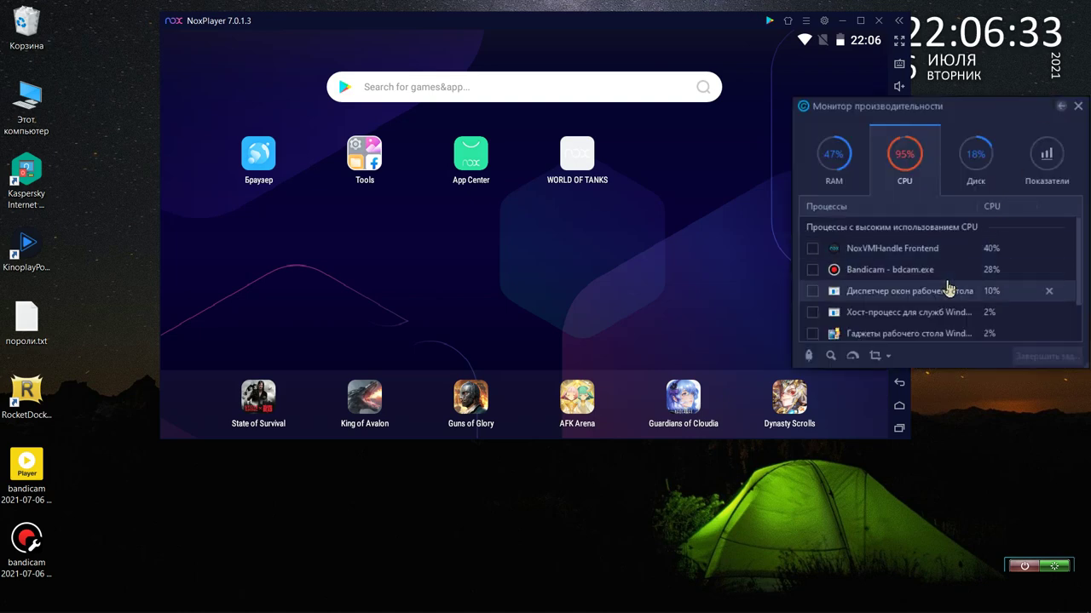
scroll(946, 288, down, 1)
scroll(946, 285, up, 1)
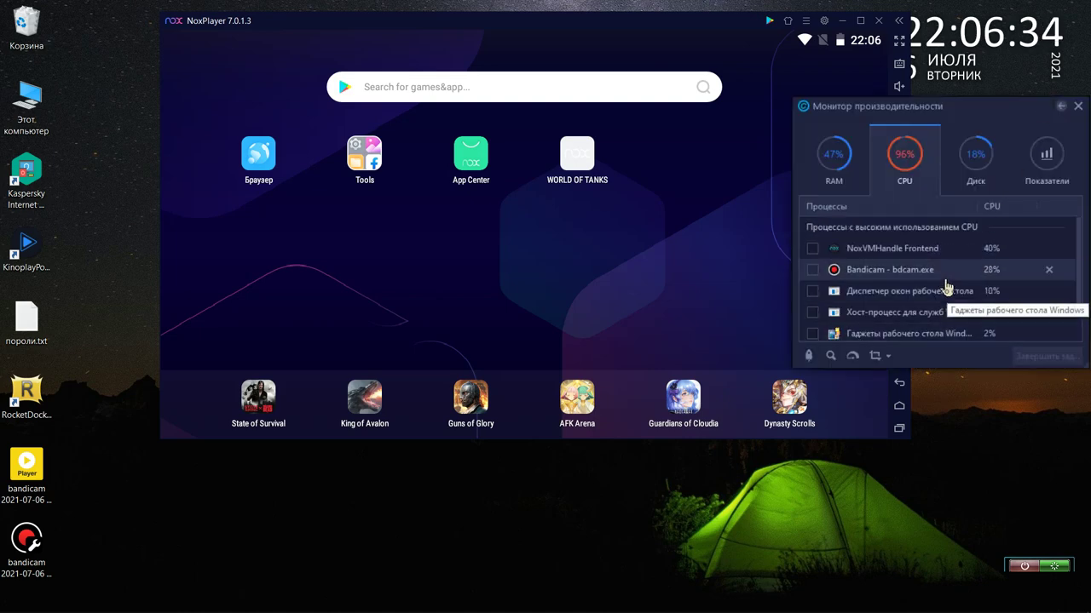
Examine the RAM use of the running processes in the performance monitor.
click(832, 169)
scroll(914, 298, down, 2)
scroll(916, 299, down, 2)
scroll(916, 299, up, 2)
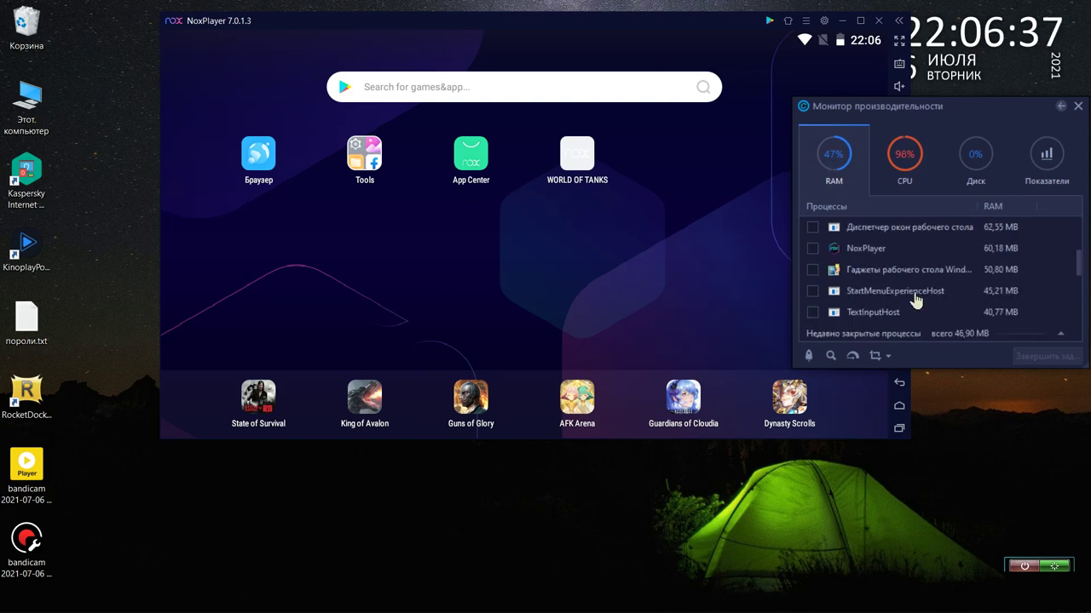
scroll(916, 299, down, 5)
scroll(916, 299, up, 5)
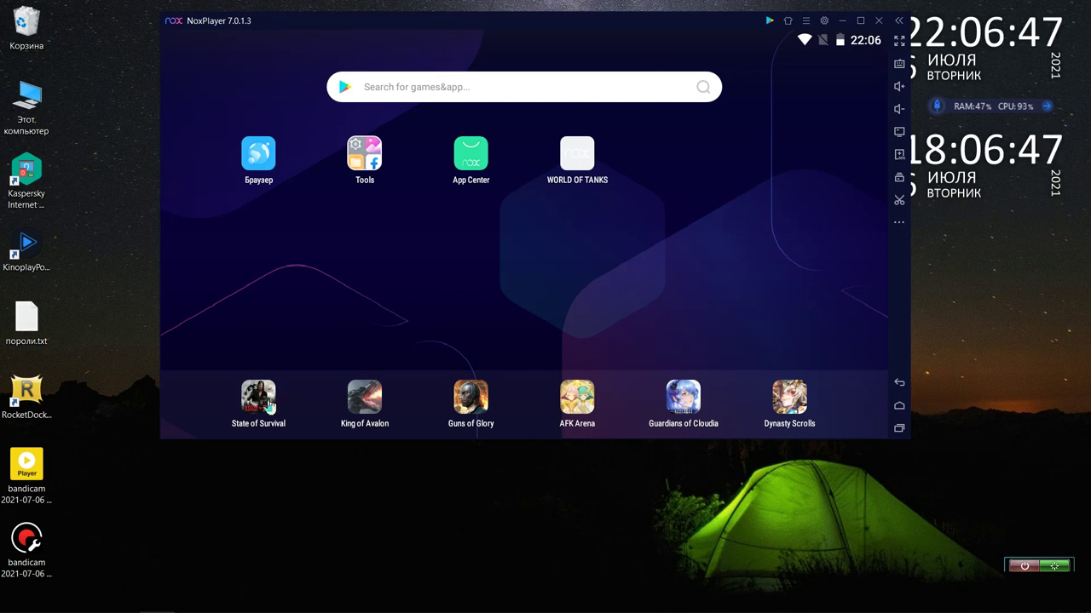
Cancel the Google account selection and look through the featured games in the App Center.
click(291, 399)
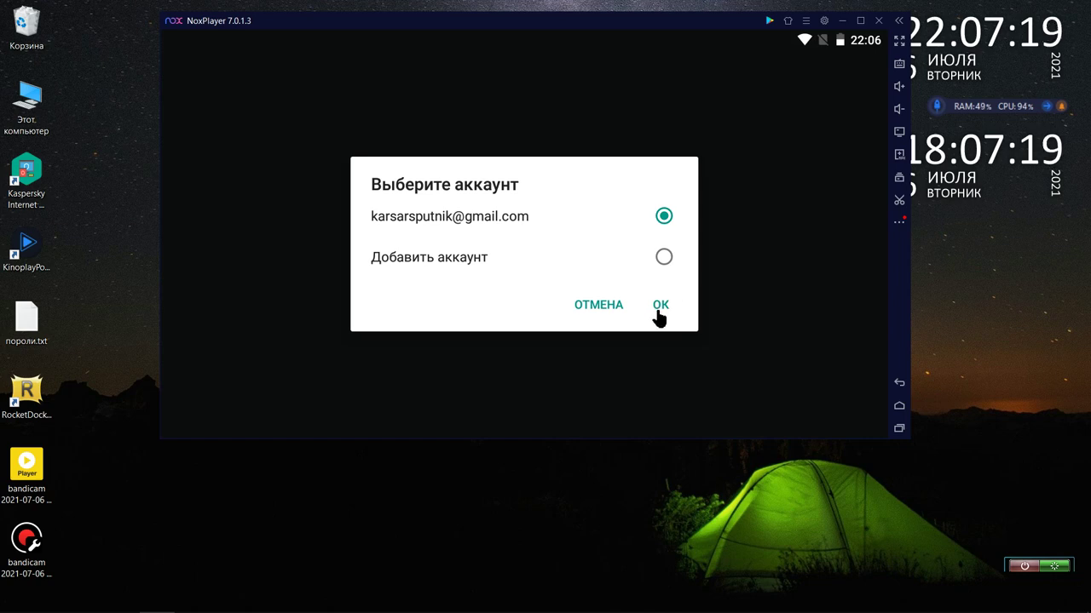
click(599, 305)
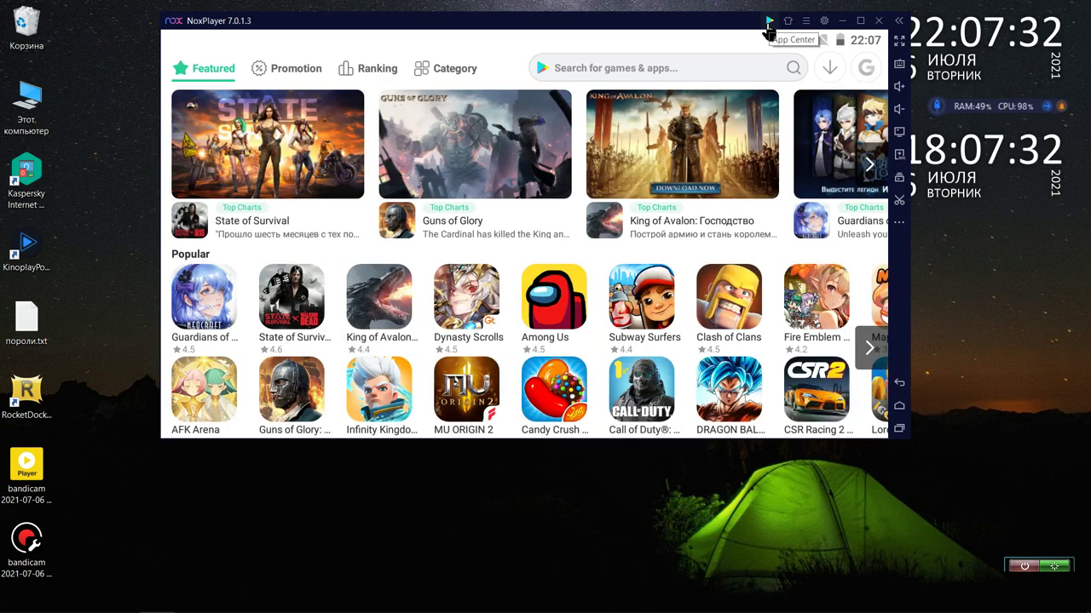
scroll(736, 217, down, 5)
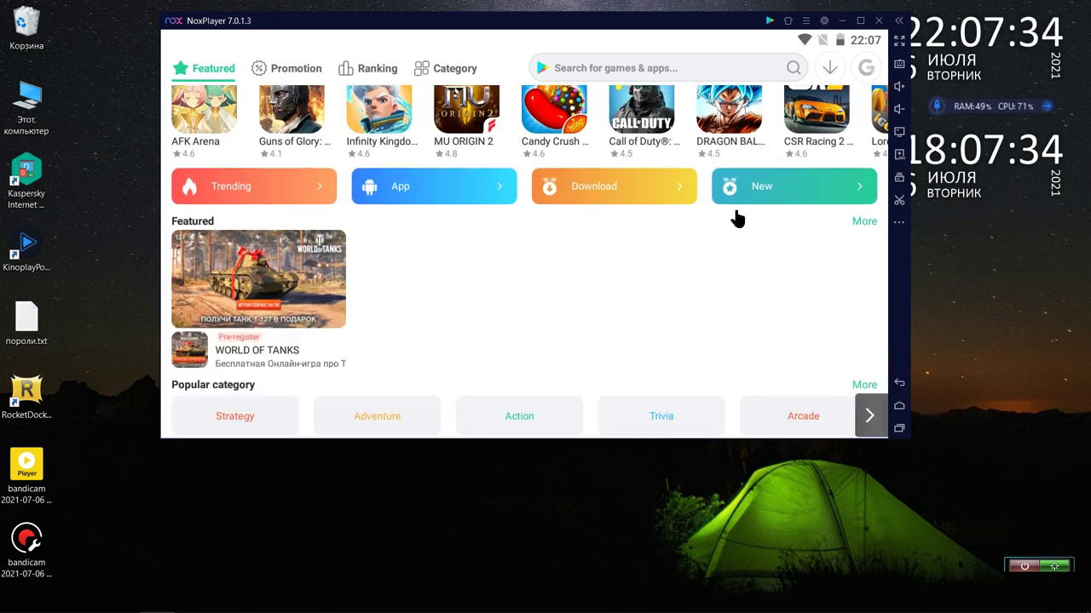
Try to open Google Translate from the App Center's must-have apps, then go back to the beginning of the featured page.
scroll(736, 218, down, 5)
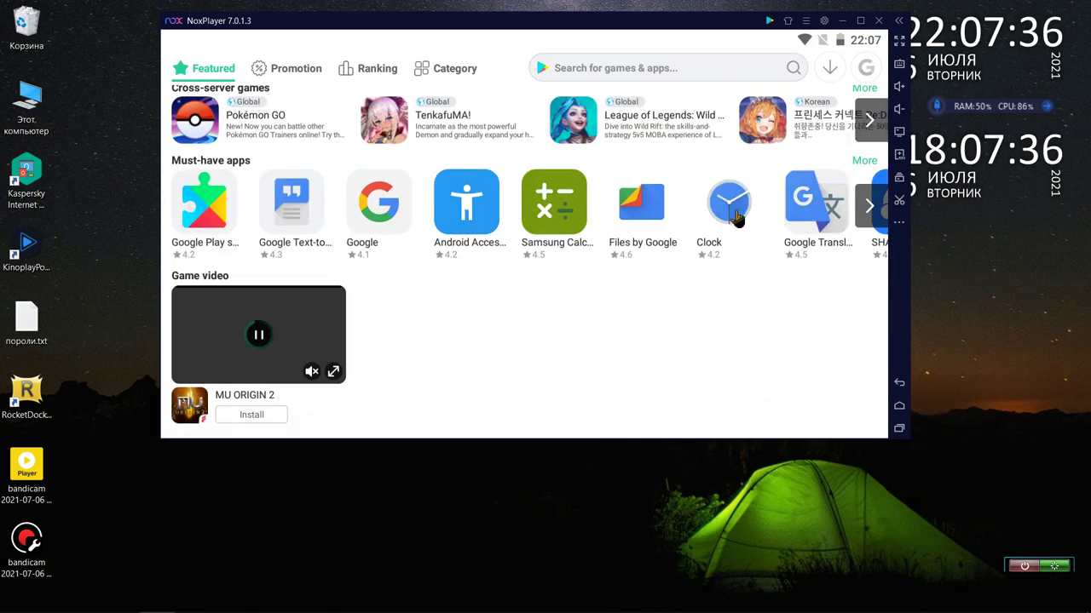
click(808, 207)
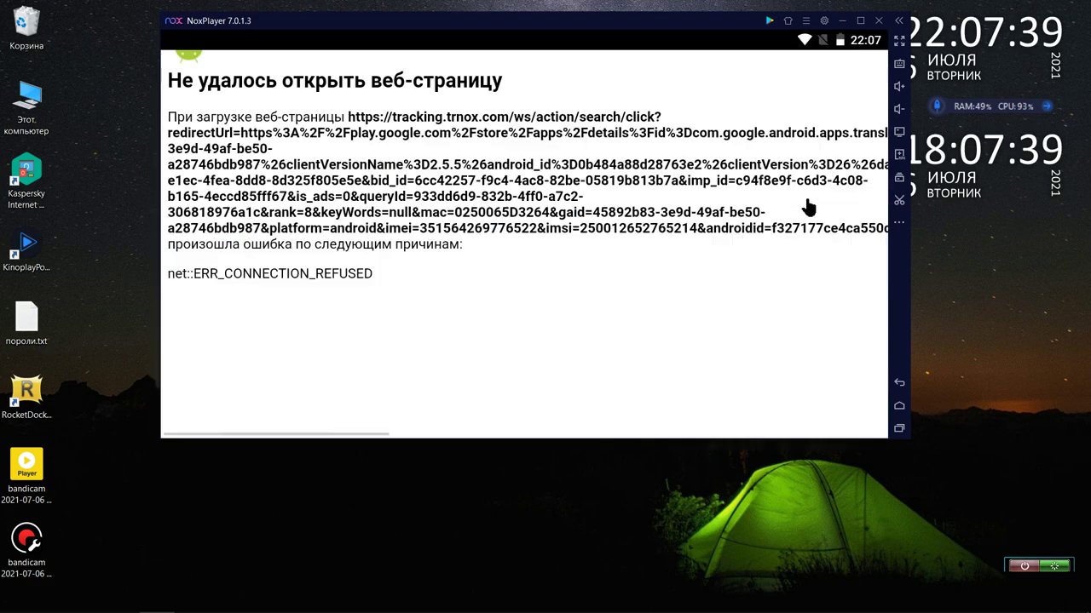
click(896, 25)
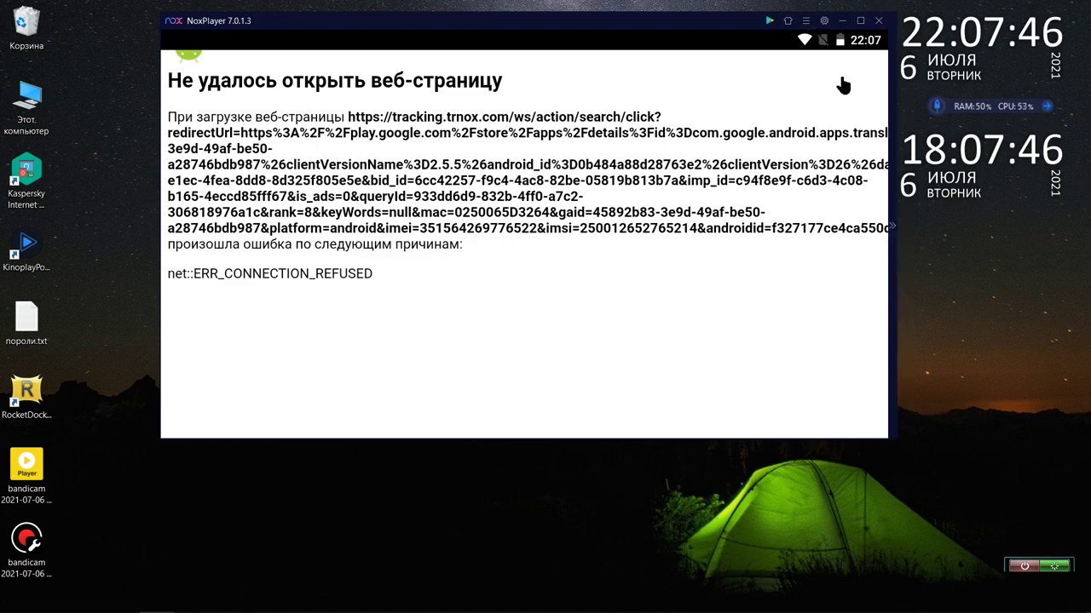
click(894, 243)
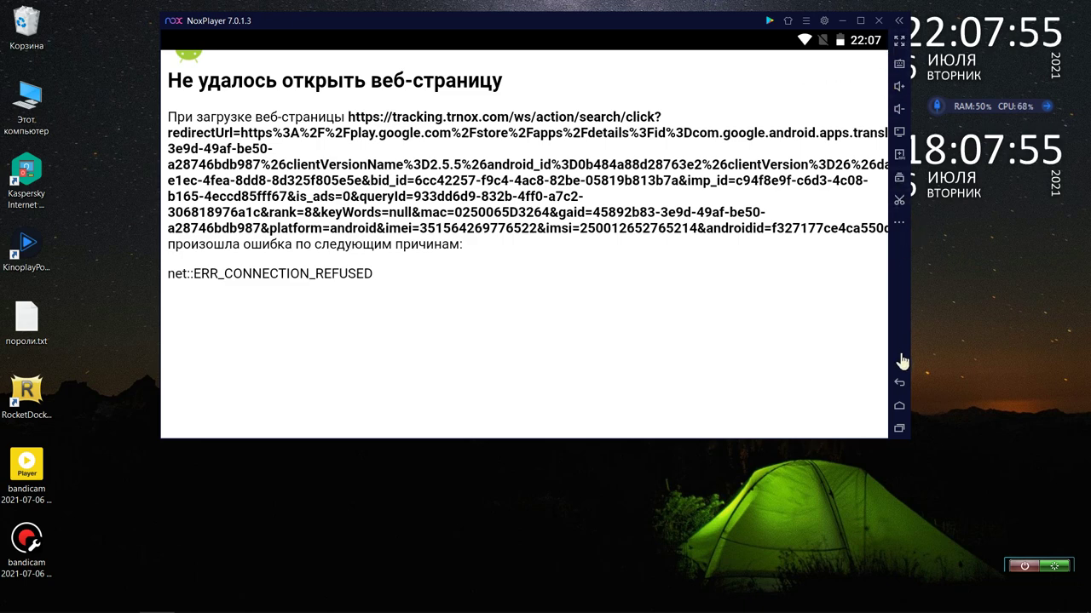
click(899, 383)
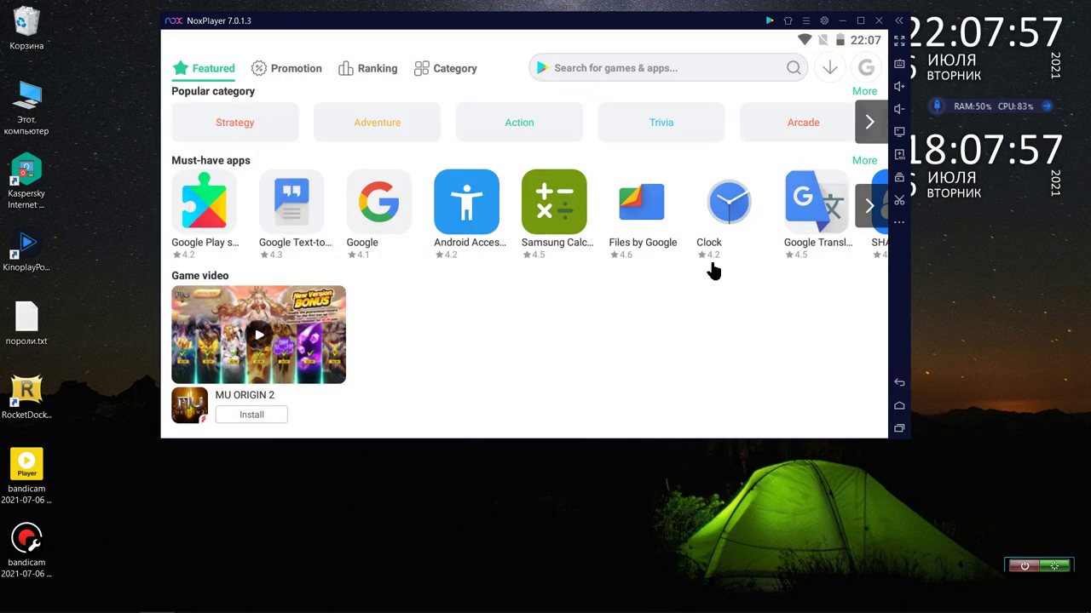
scroll(711, 271, up, 6)
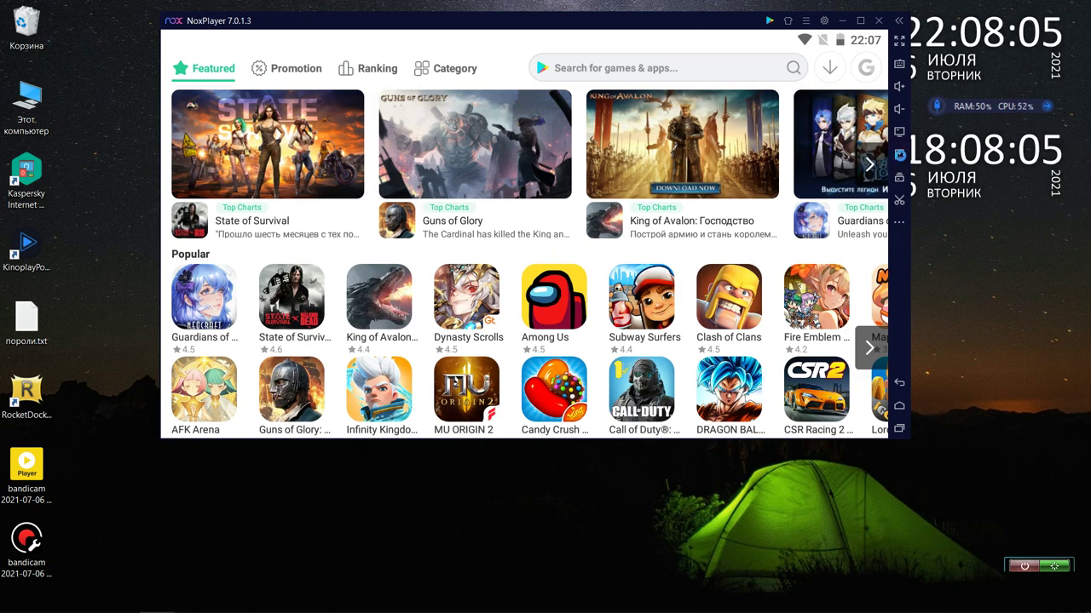
Install the SD Maid v5.1.5 APK from the ПРОГРАММЫ НА ТЕЛЕФОН folder on drive F: and return to the emulator's home screen.
click(899, 156)
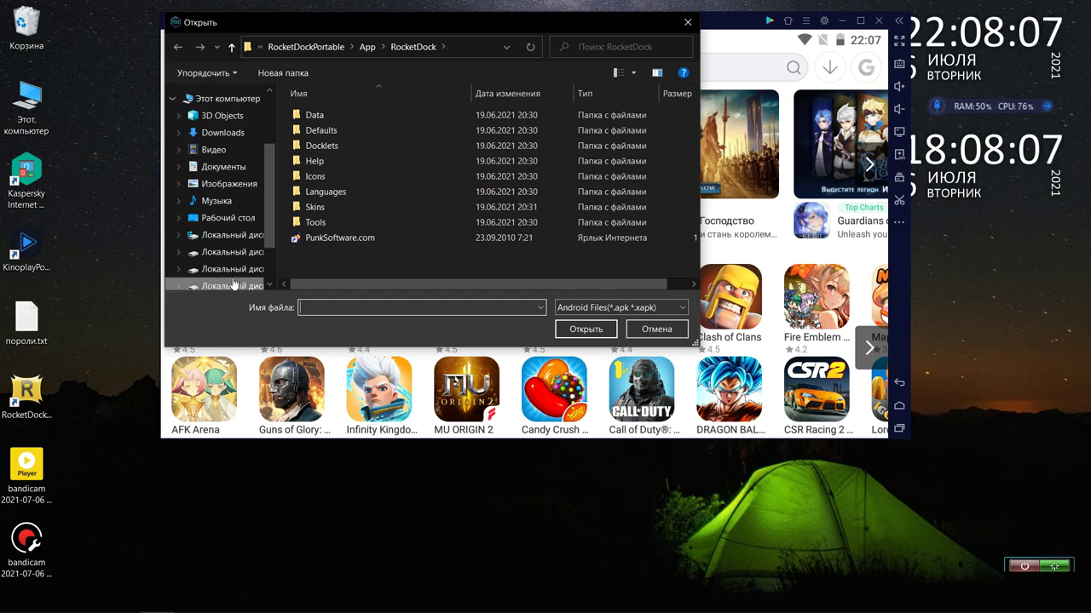
click(236, 269)
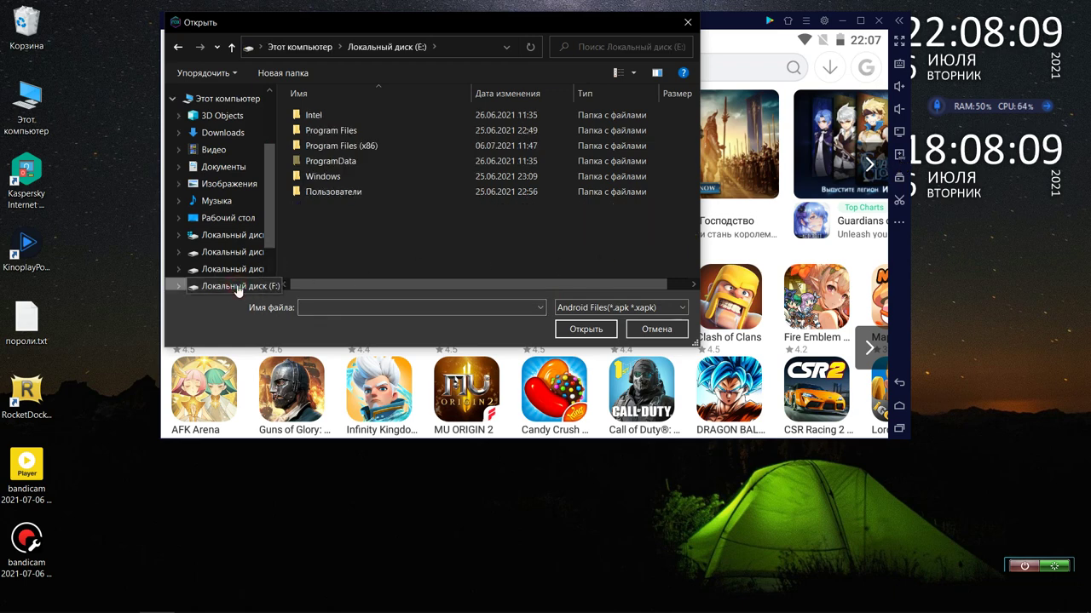
click(238, 287)
scroll(441, 194, down, 3)
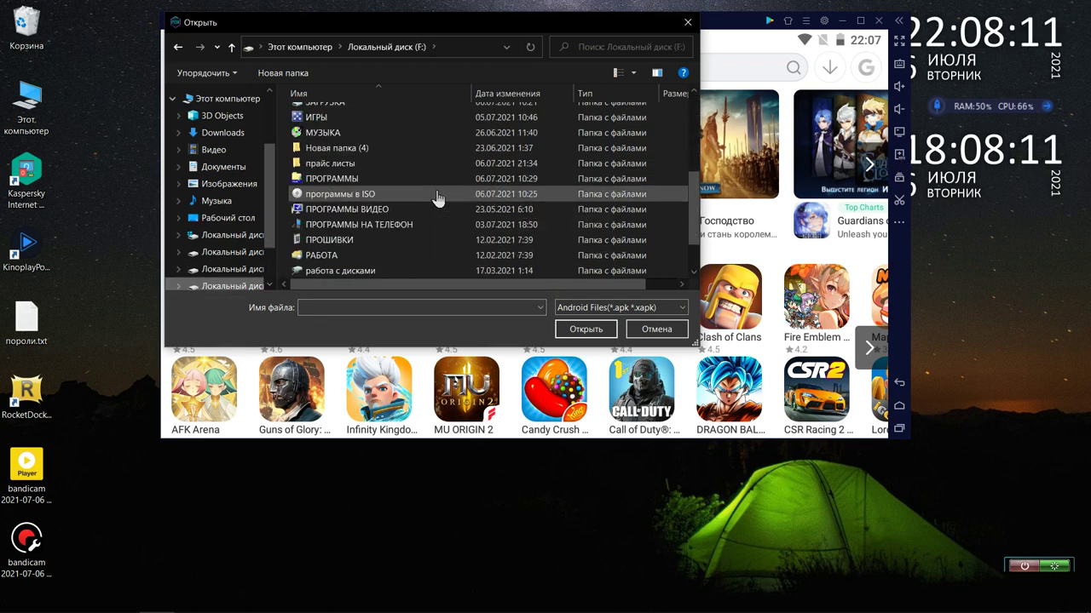
scroll(436, 198, down, 1)
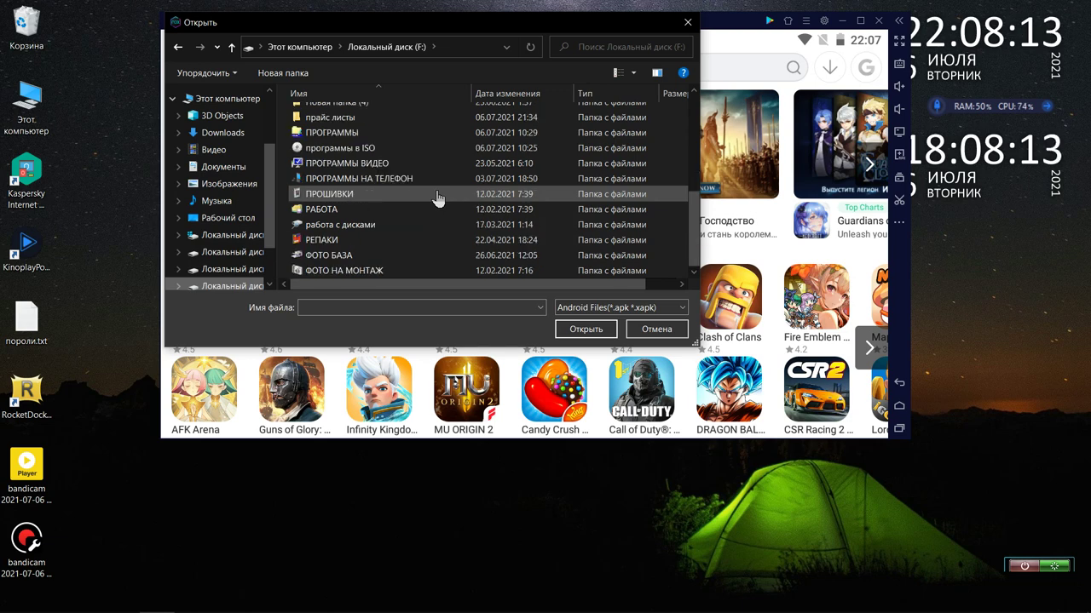
double_click(438, 180)
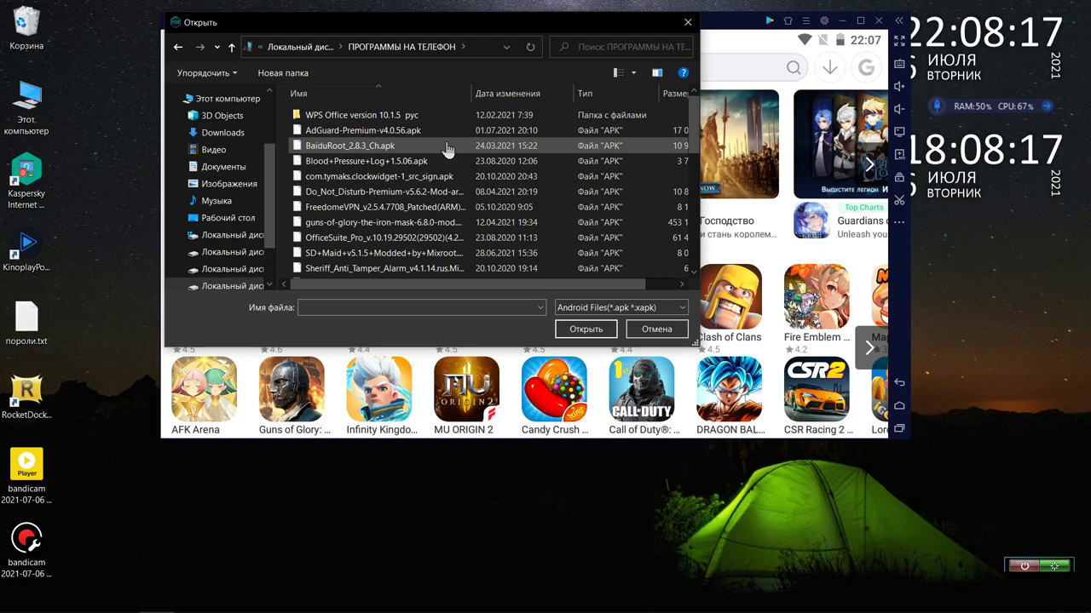
scroll(447, 149, down, 2)
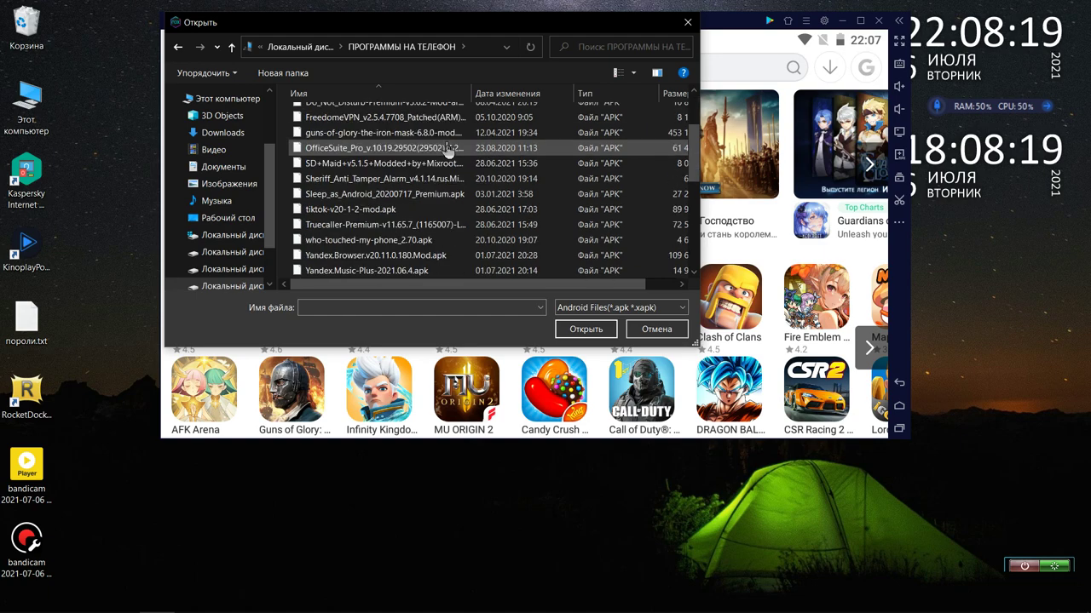
double_click(447, 168)
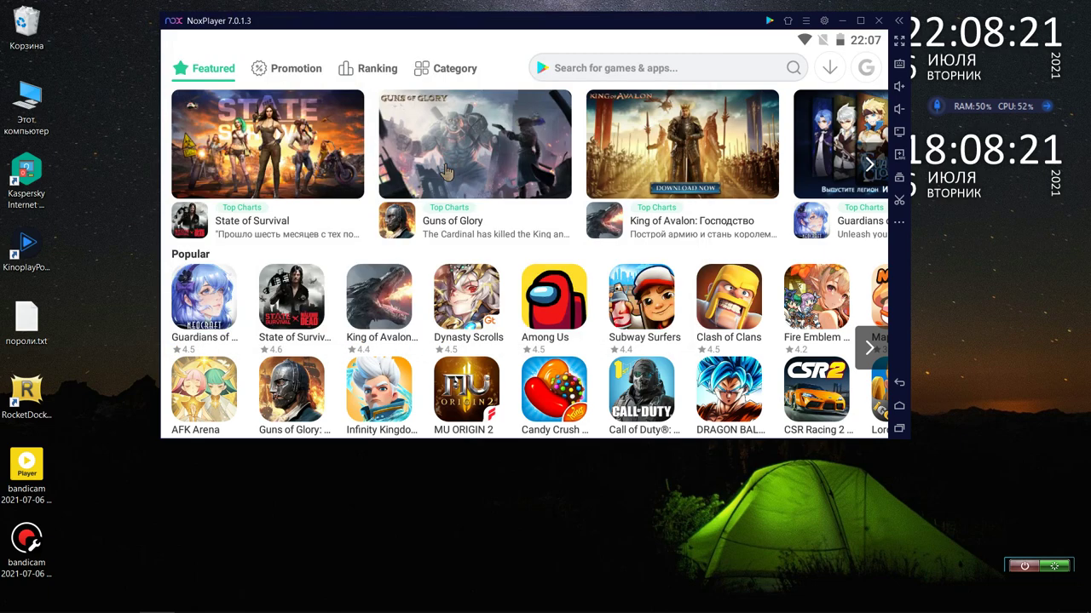
click(897, 384)
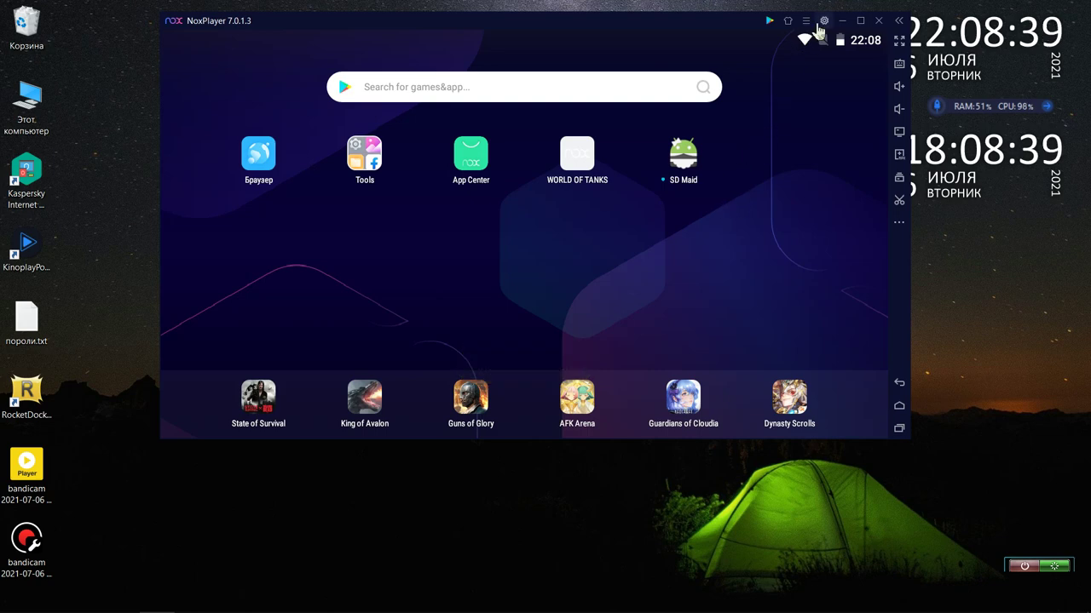
View the emulator's general settings and its cleanup and backup options, and close the settings without changes.
click(821, 23)
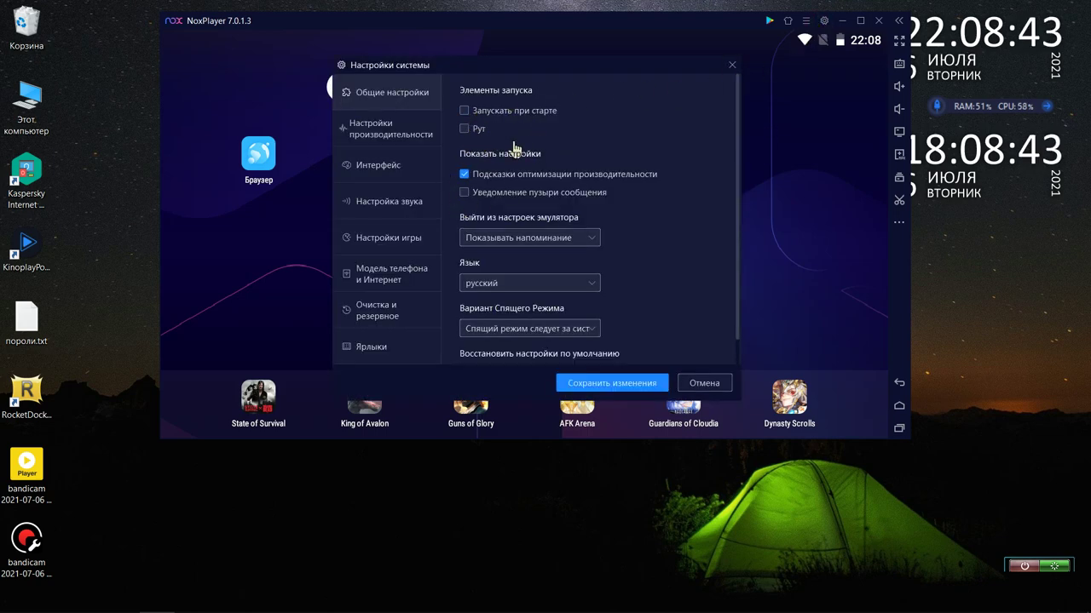
click(377, 310)
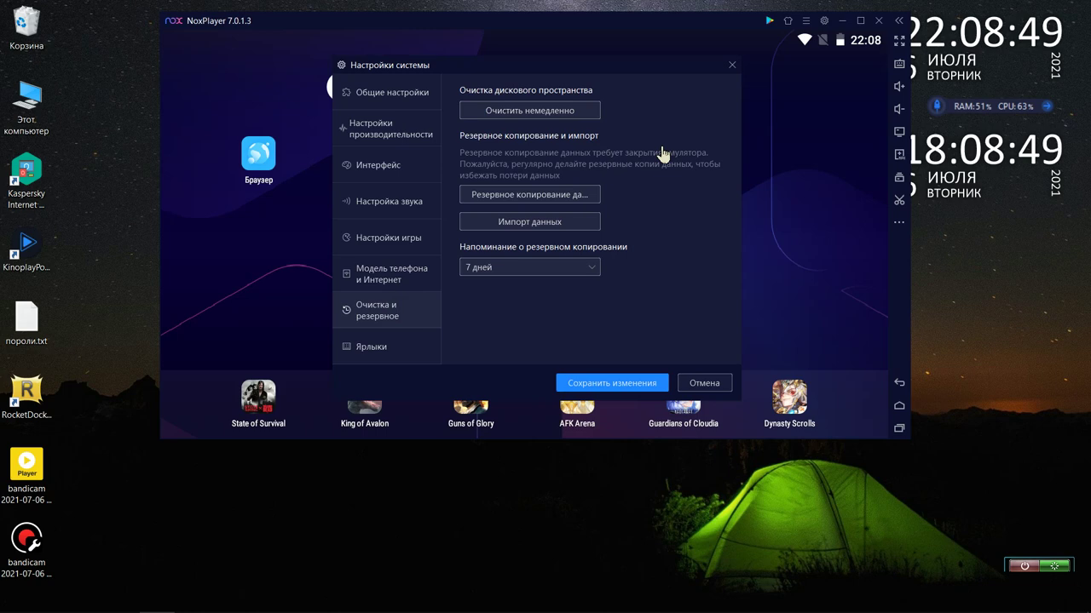
click(731, 65)
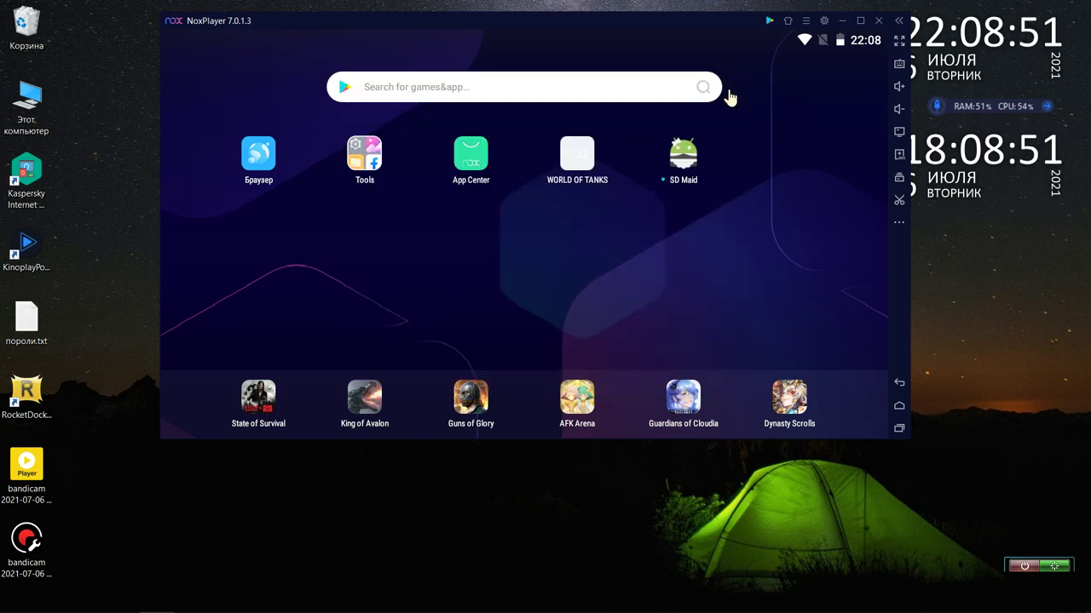
Launch SD Maid, decline the Telegram invitation, look over the app and exit to the home screen.
click(682, 157)
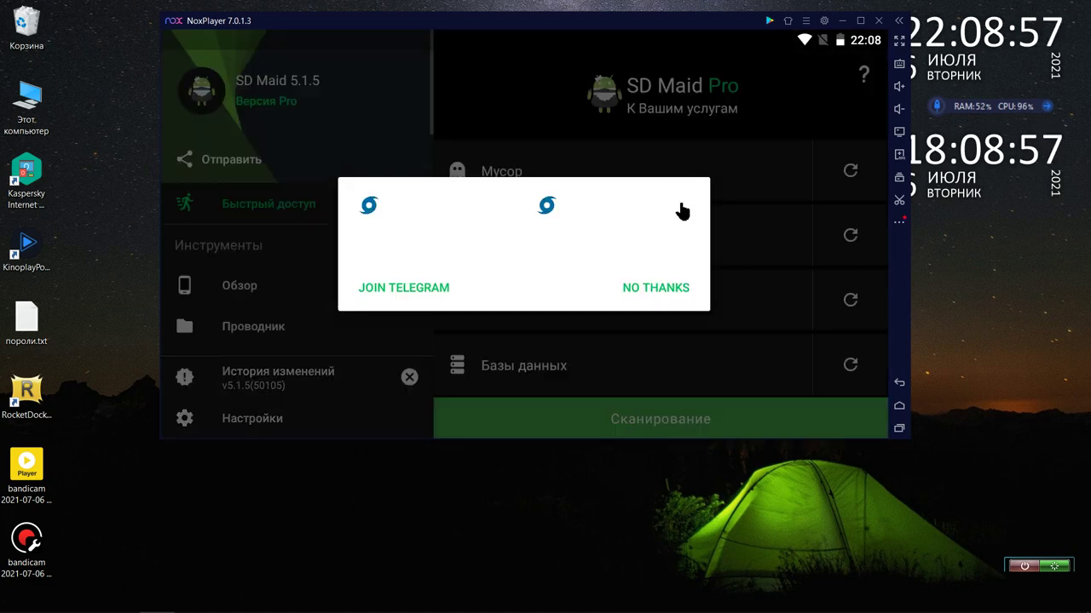
click(657, 290)
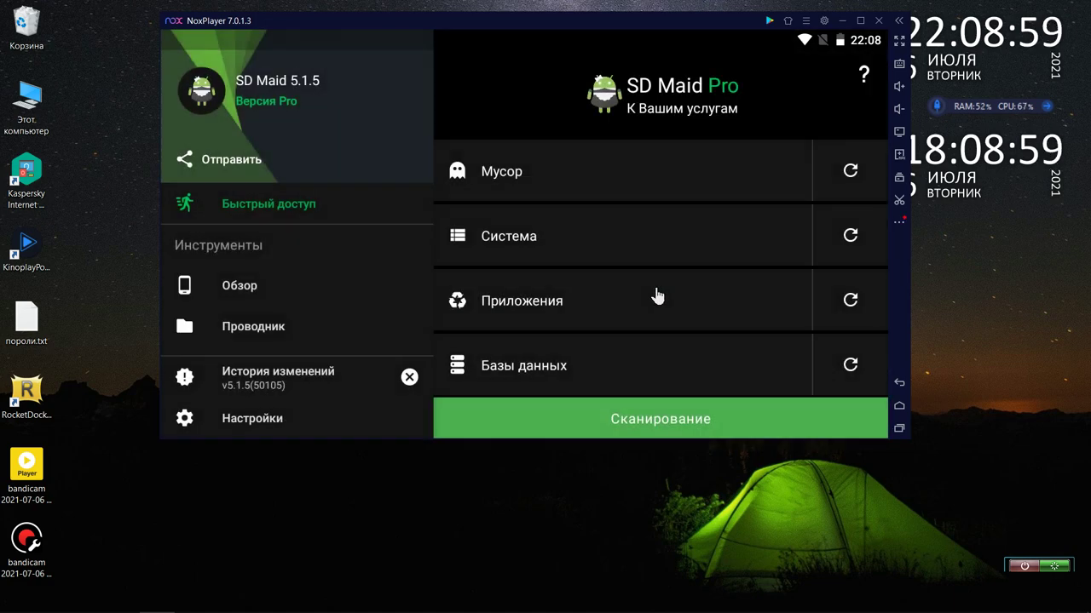
click(269, 426)
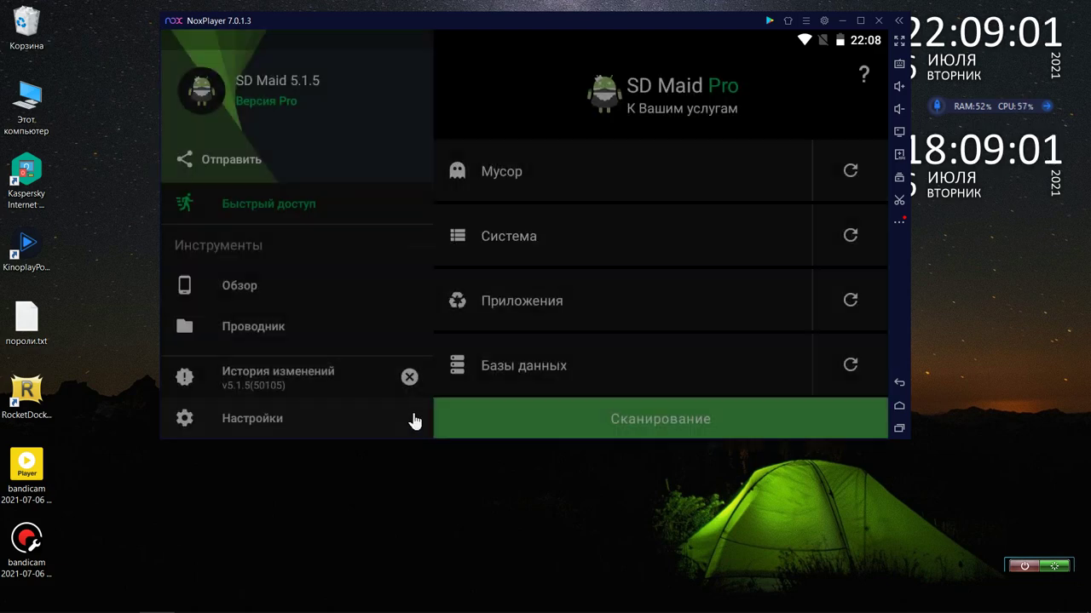
click(901, 382)
click(899, 386)
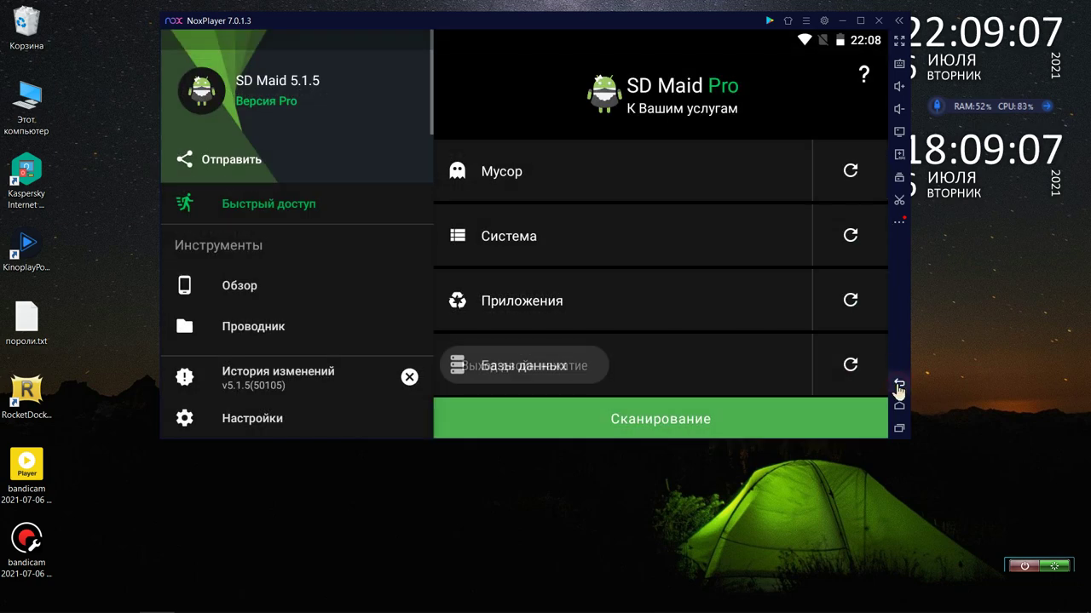
click(898, 387)
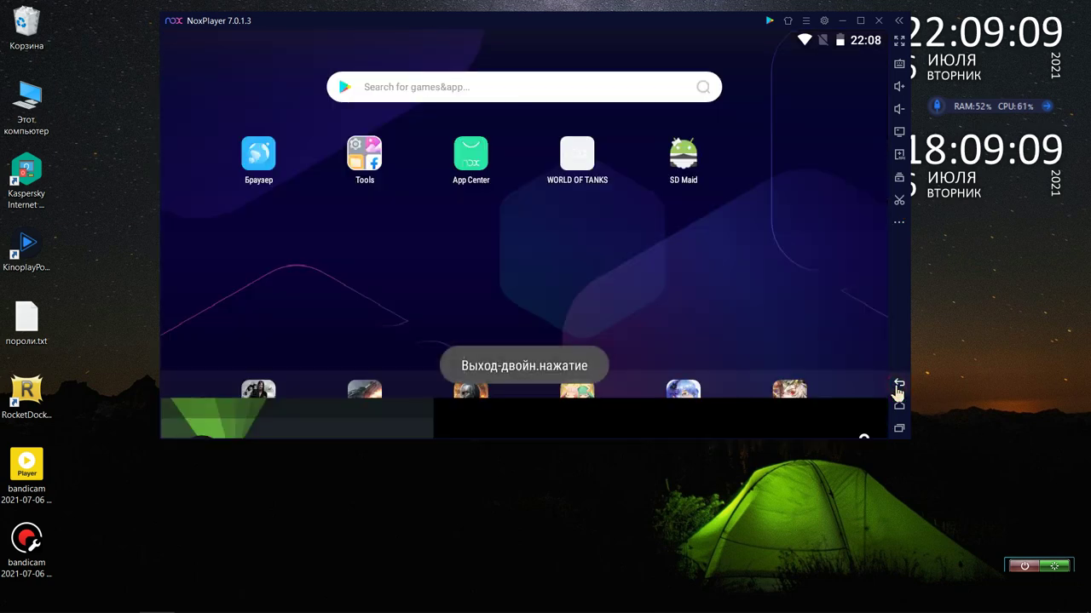
Uninstall SD Maid from the emulator's home screen.
click(697, 169)
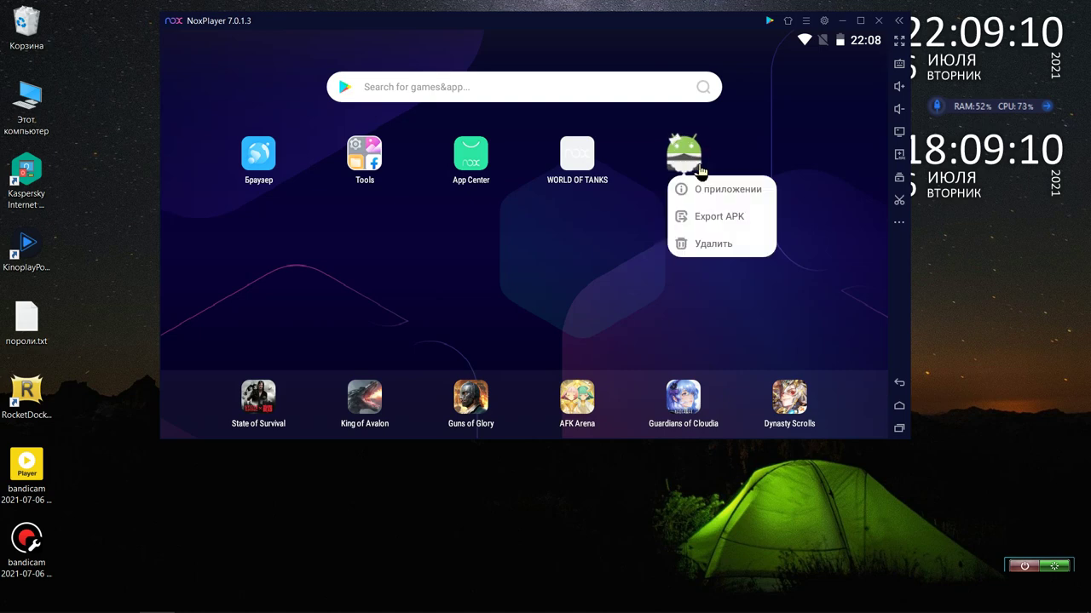
click(707, 244)
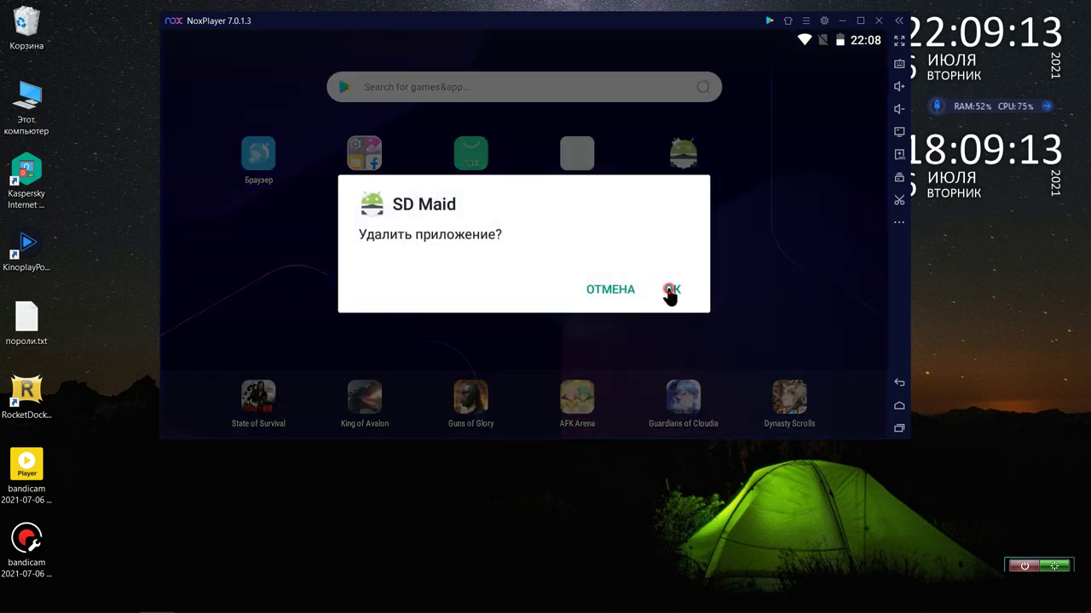
click(670, 292)
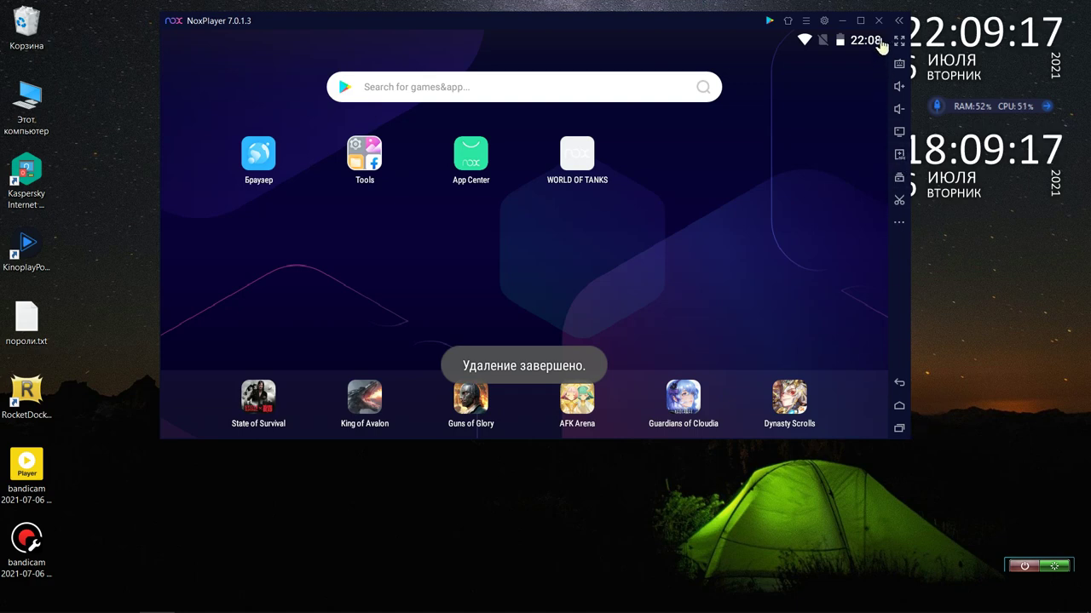
Maximize the emulator window, view the Android system settings through the notification shade and return to the home screen.
click(859, 19)
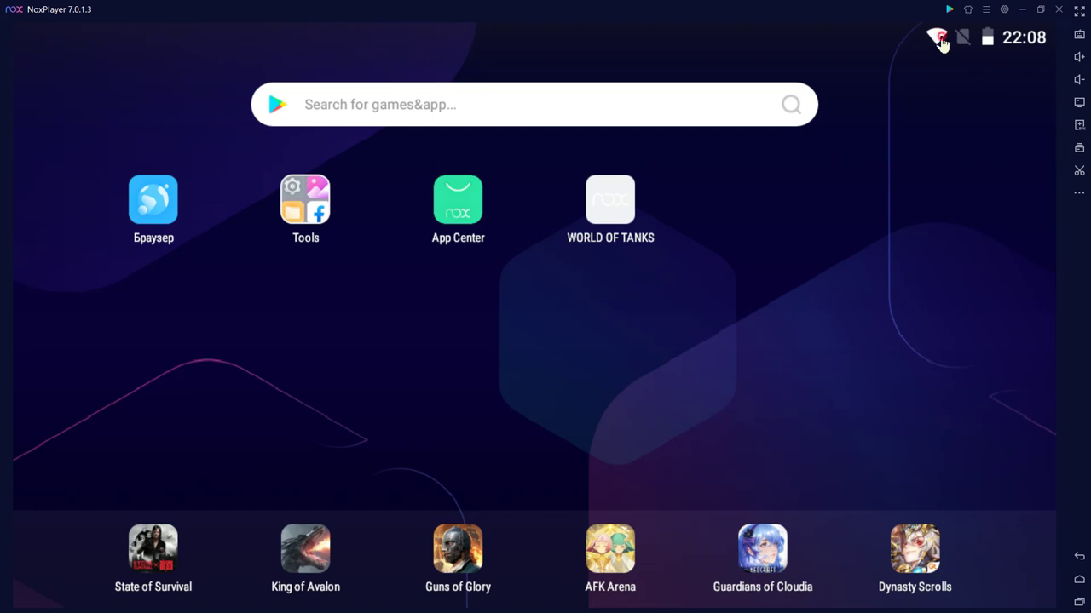
click(941, 43)
click(942, 42)
click(941, 43)
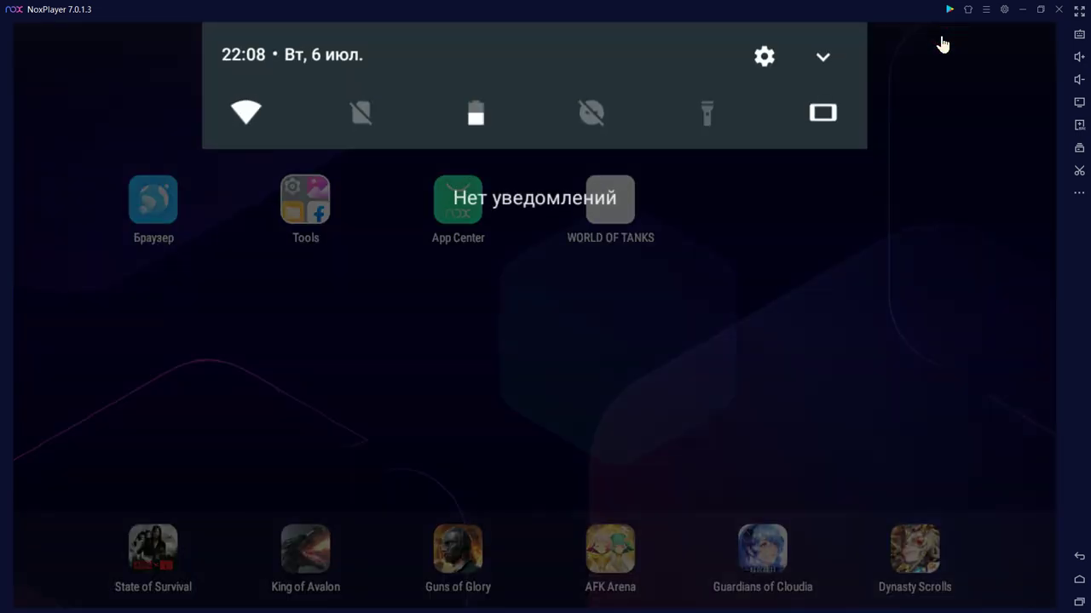
click(765, 59)
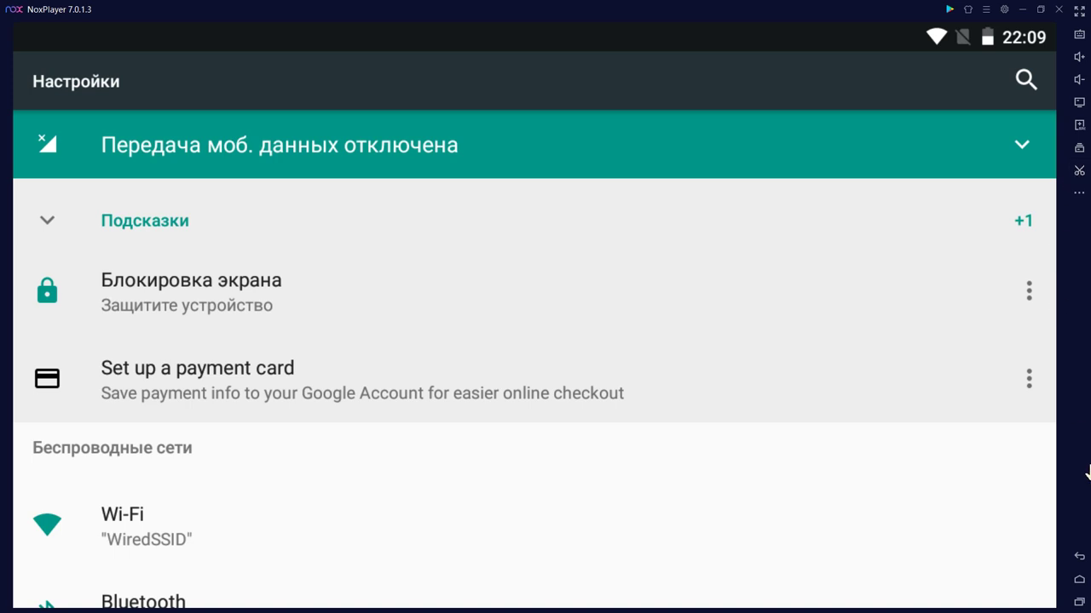
key(Escape)
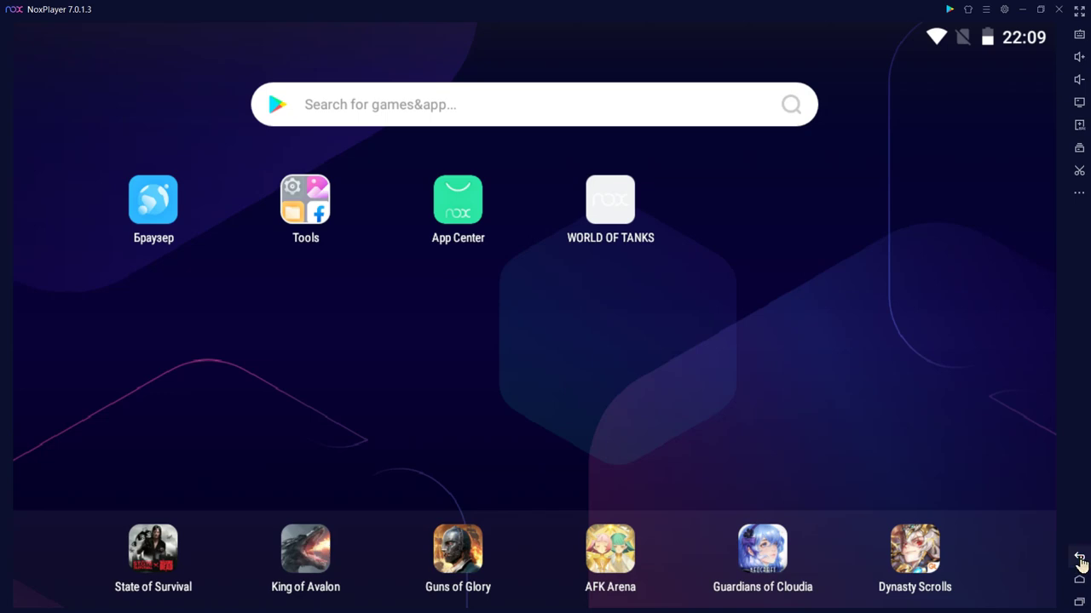
Minimize the emulator to the desktop, bring it back and restore its smaller window size.
click(1023, 9)
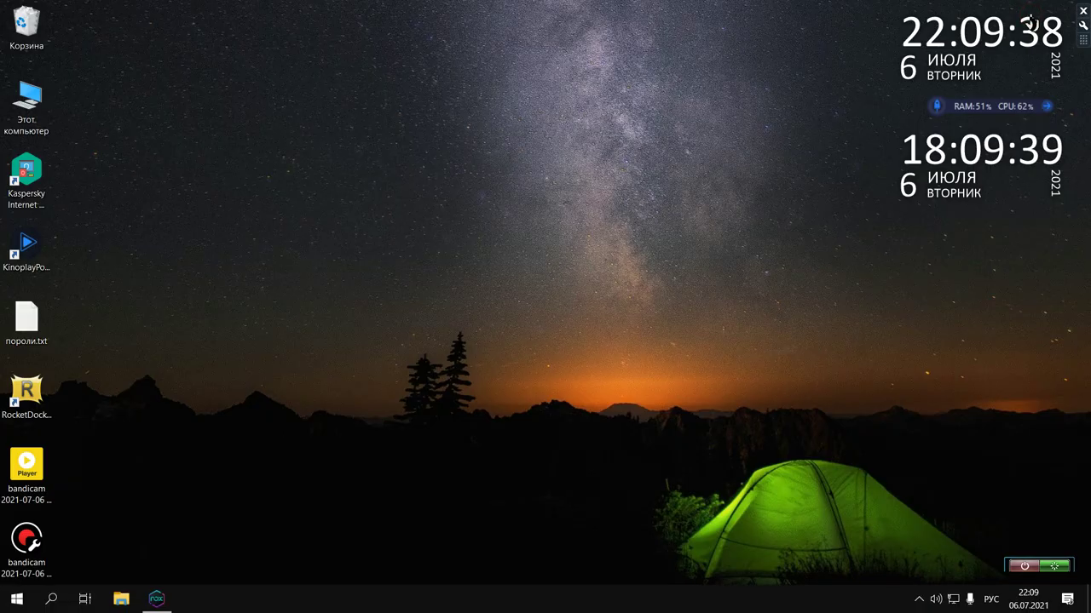
click(156, 599)
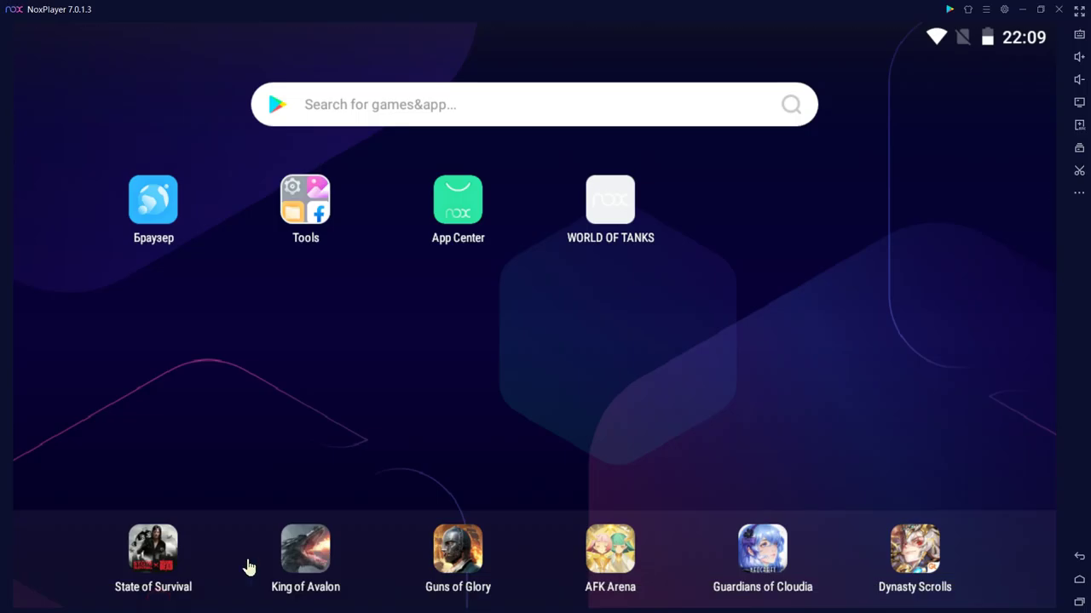
click(1039, 9)
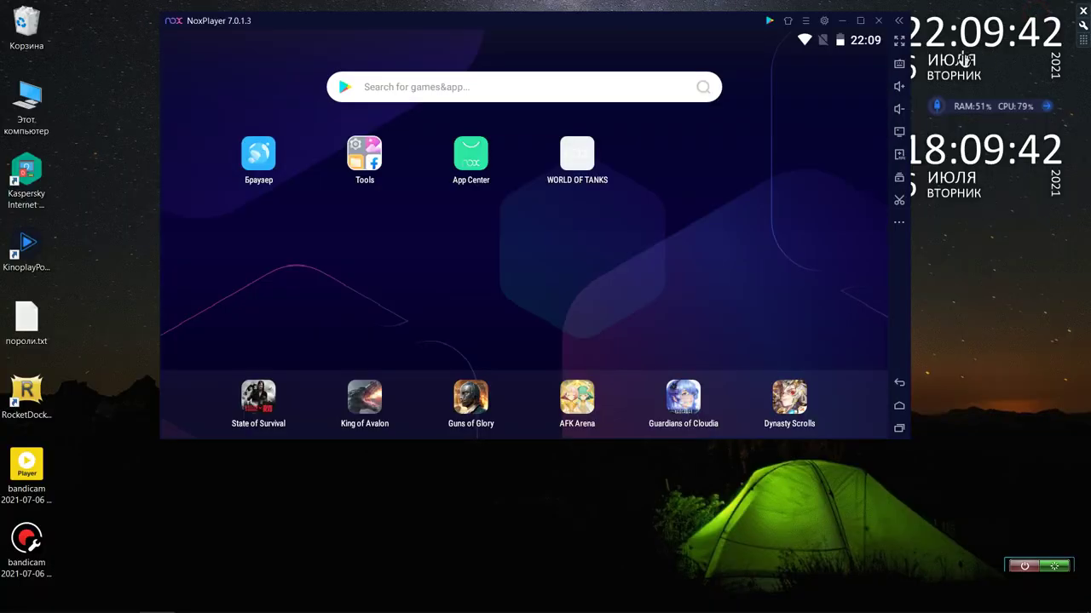
Close the emulator and confirm shutting it down in the feedback dialog.
click(878, 20)
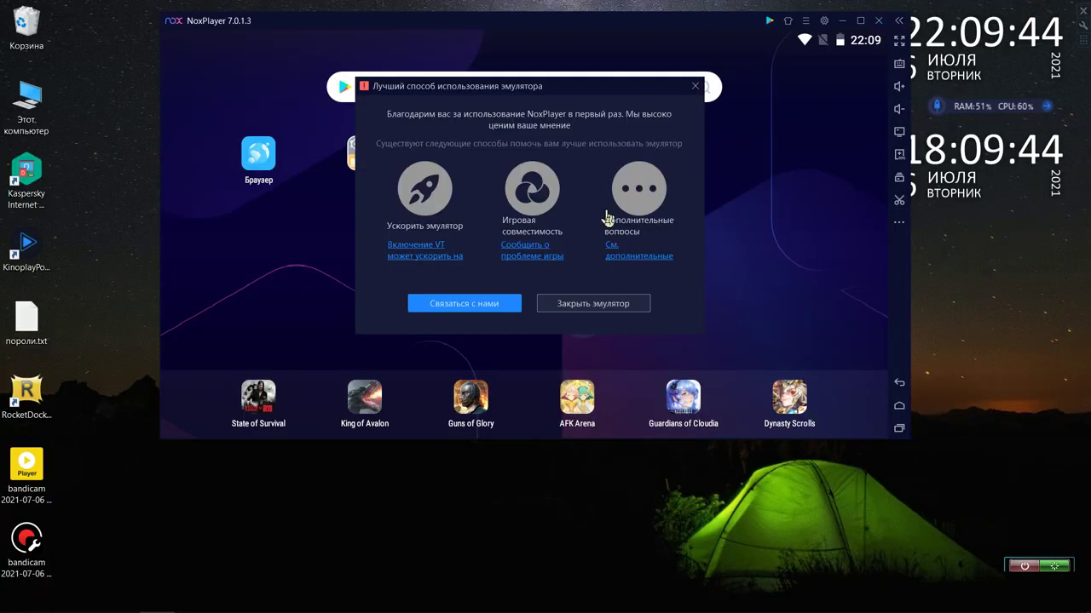
click(561, 306)
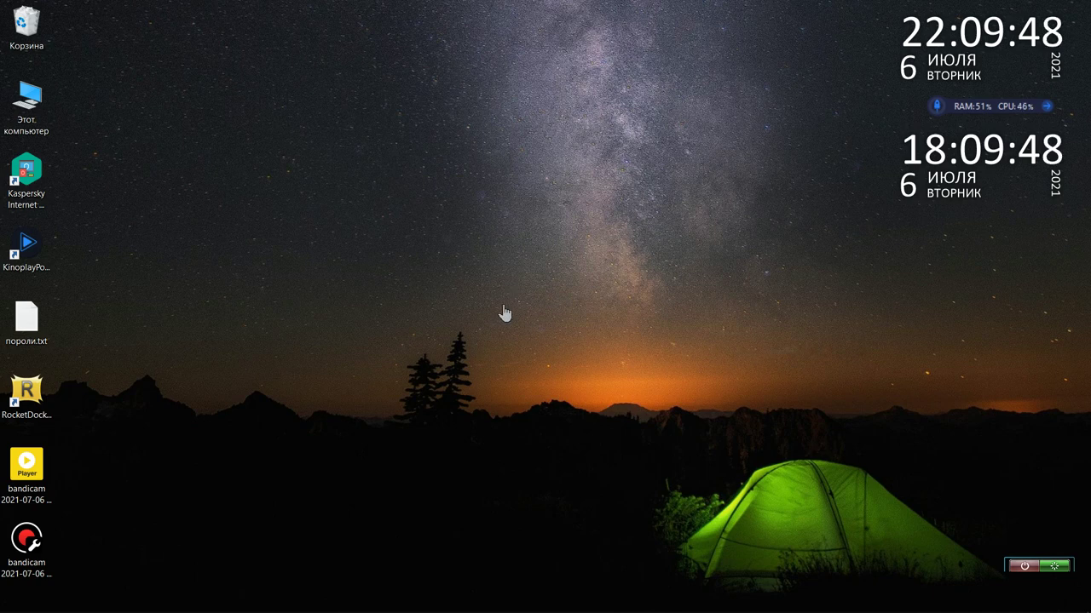
mouse_move(344, 604)
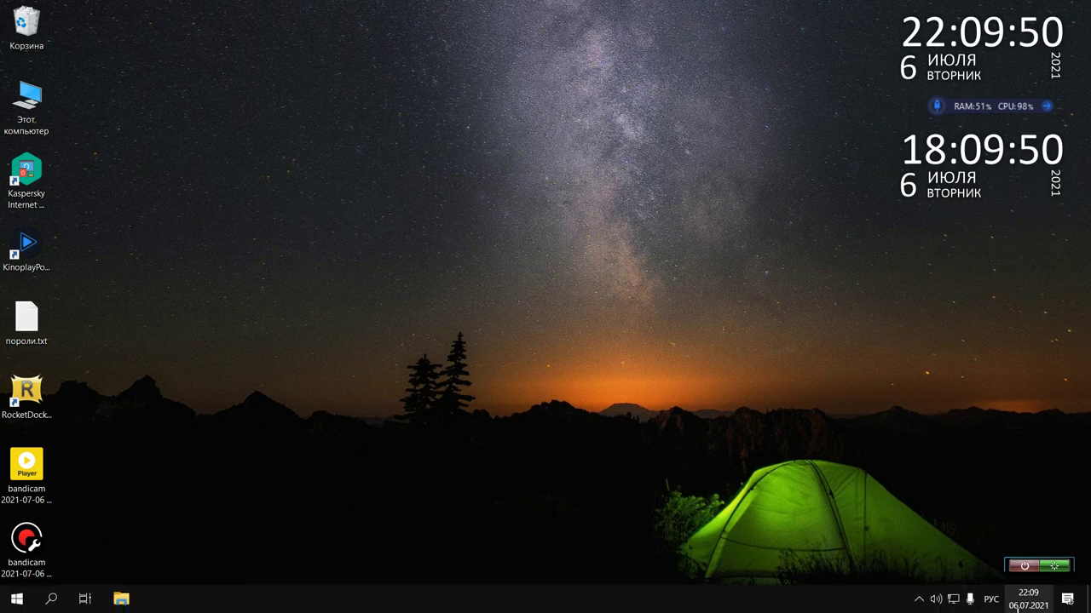
Check the hidden tray icons and end the Advanced SystemCare Service process in Task Manager.
click(919, 600)
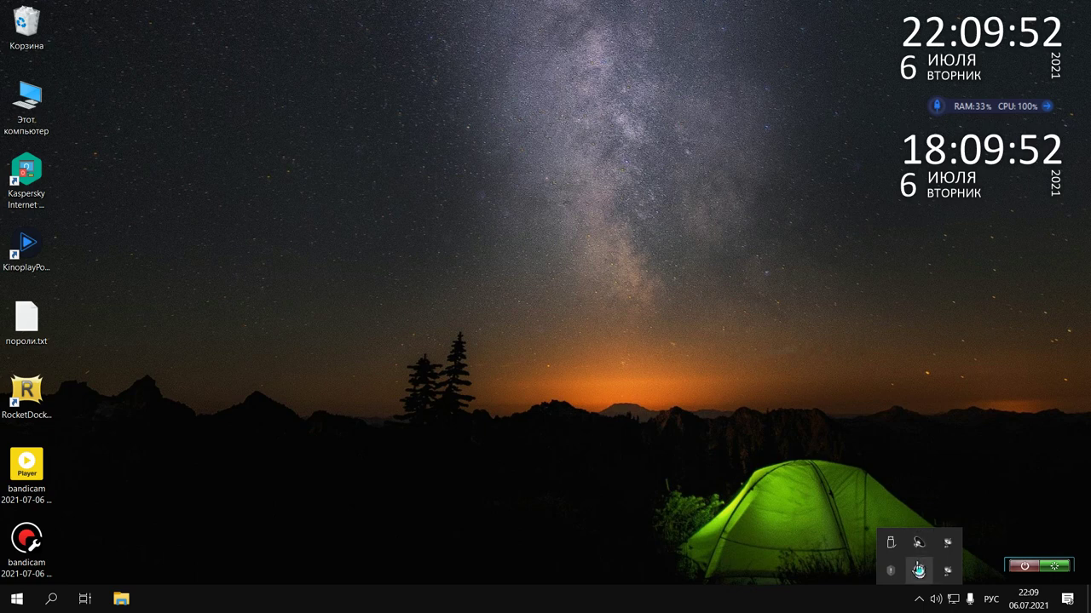
click(725, 470)
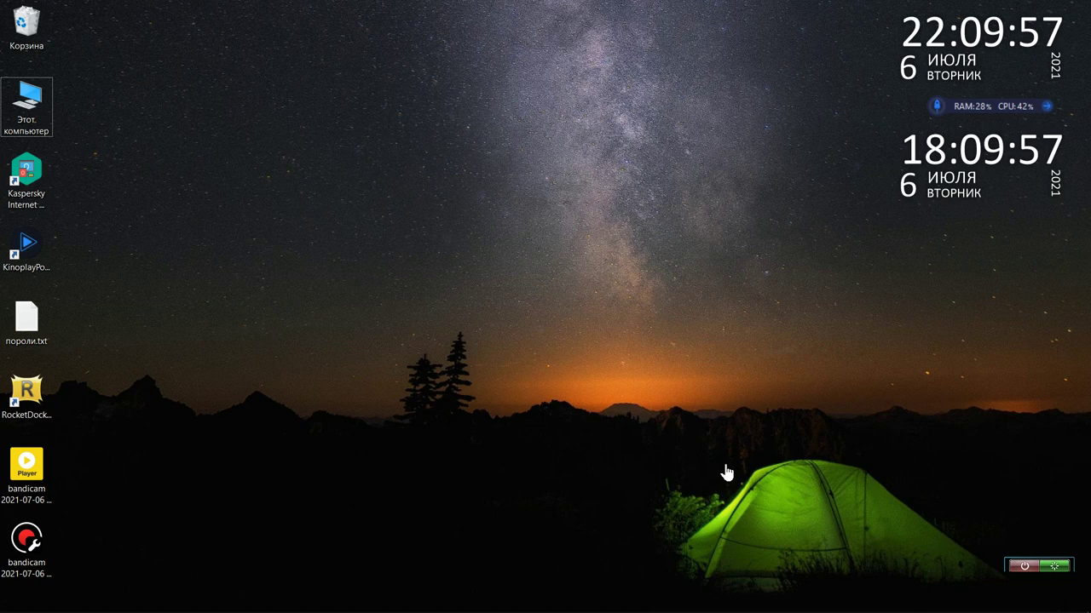
key(ctrl+shift+Escape)
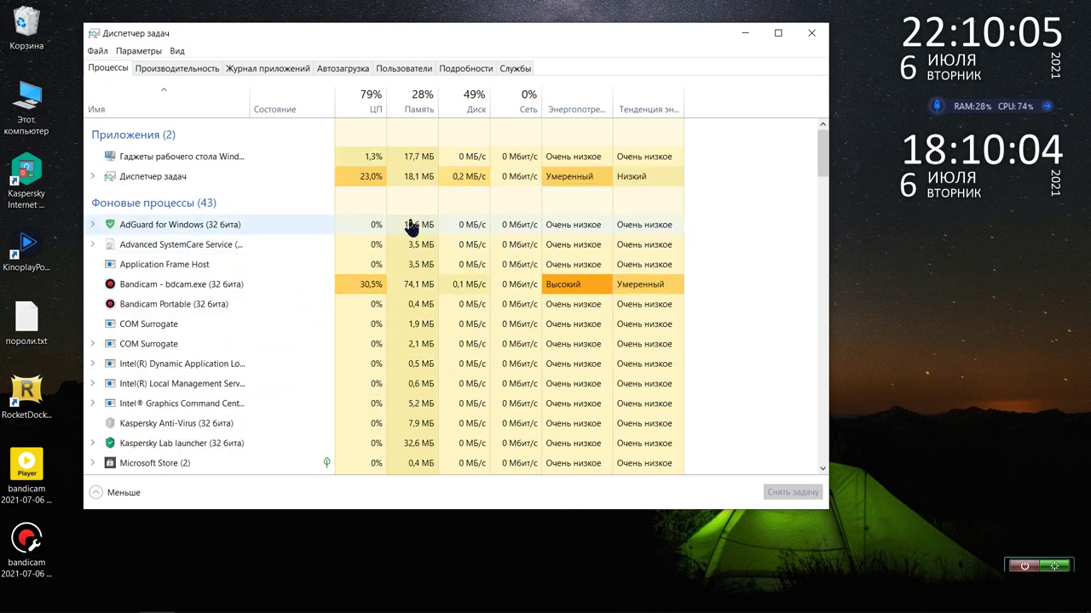
click(409, 247)
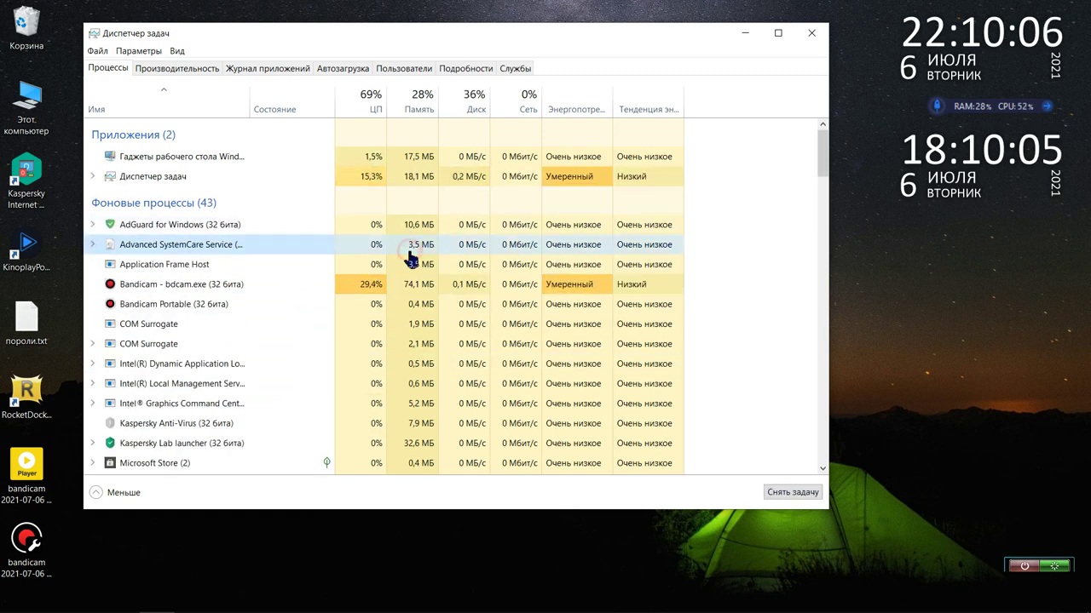
click(779, 502)
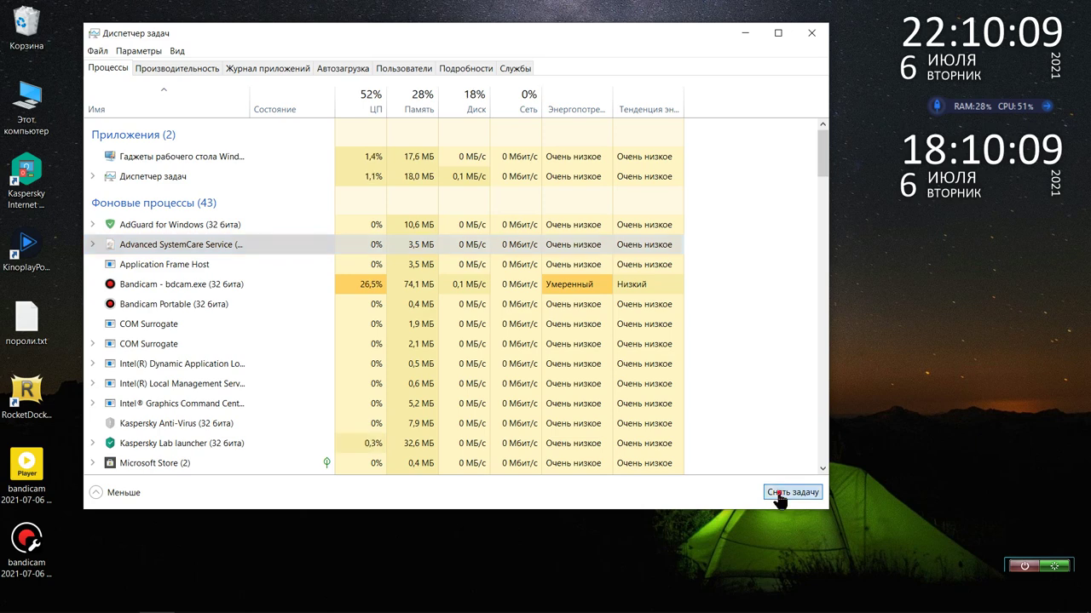
End the Microsoft Store background process in Task Manager.
click(554, 345)
scroll(553, 345, down, 2)
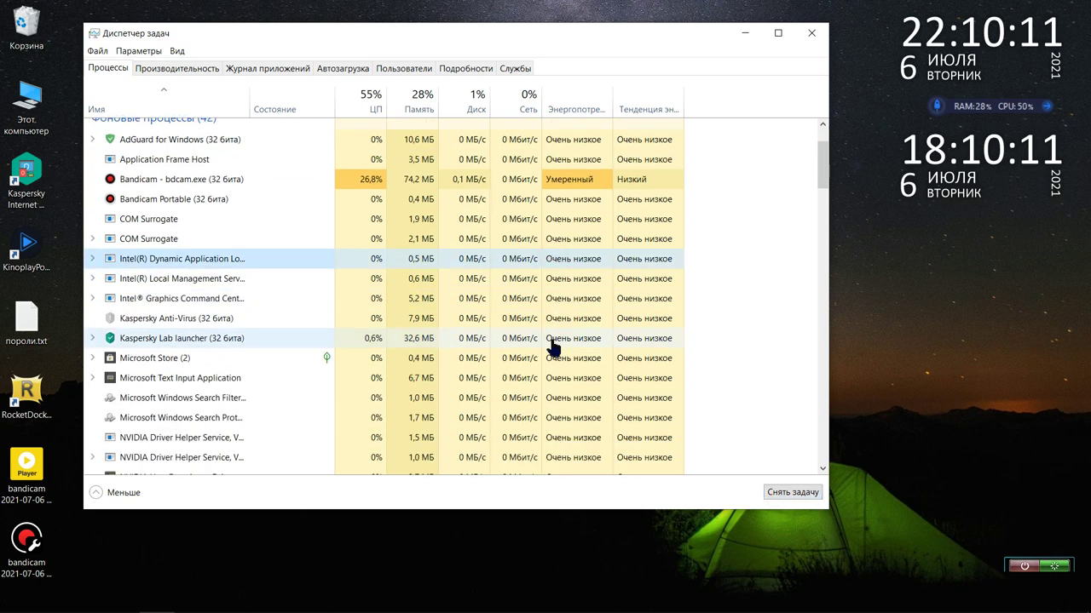
scroll(553, 346, down, 2)
click(542, 274)
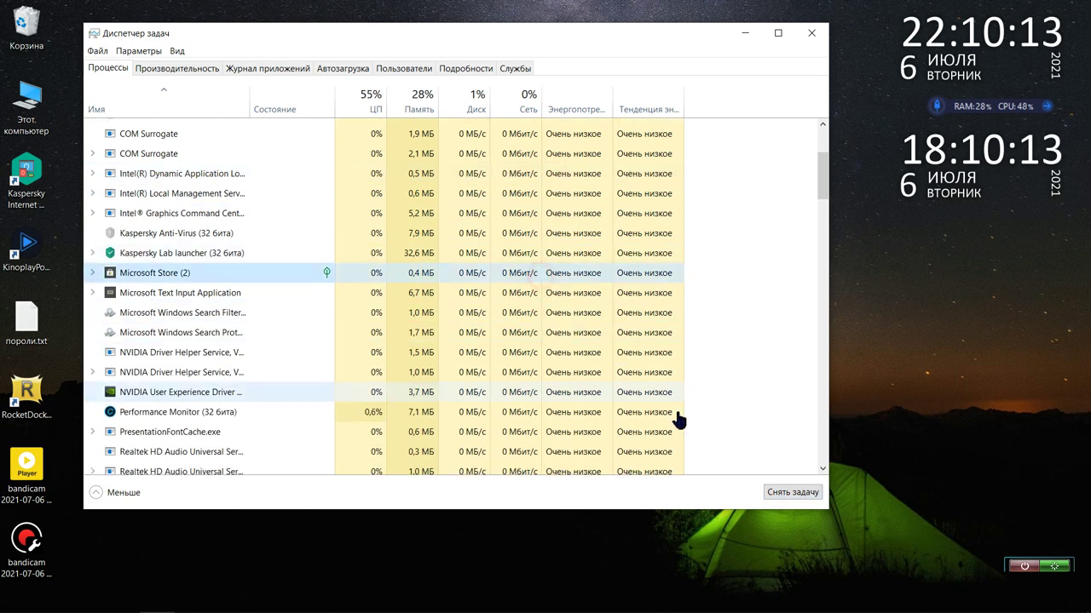
click(780, 494)
Examine the remaining background processes for emulator leftovers and close Task Manager.
click(558, 334)
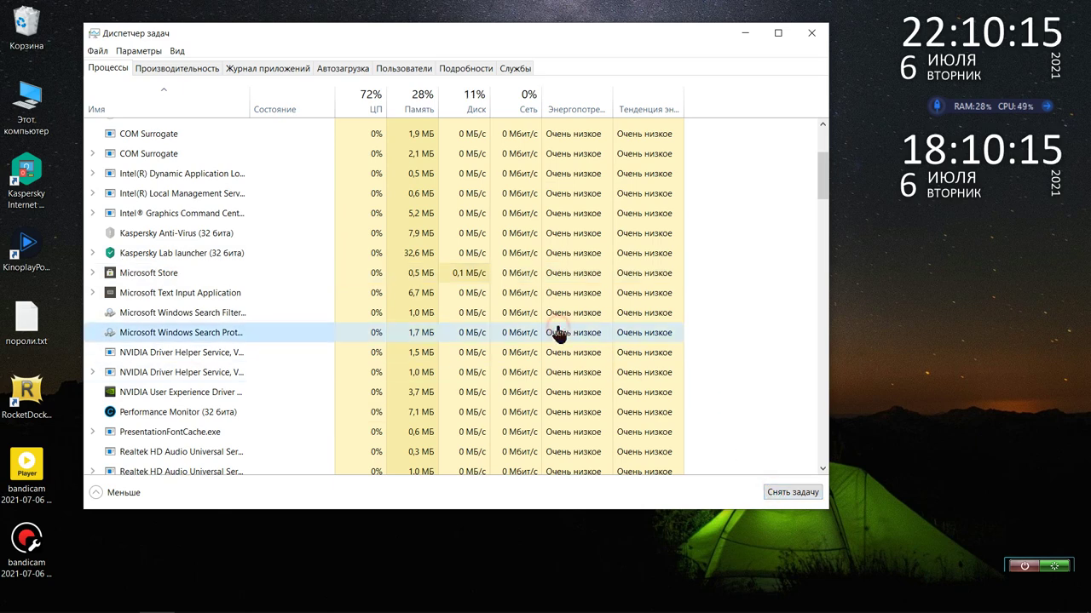
scroll(558, 334, down, 8)
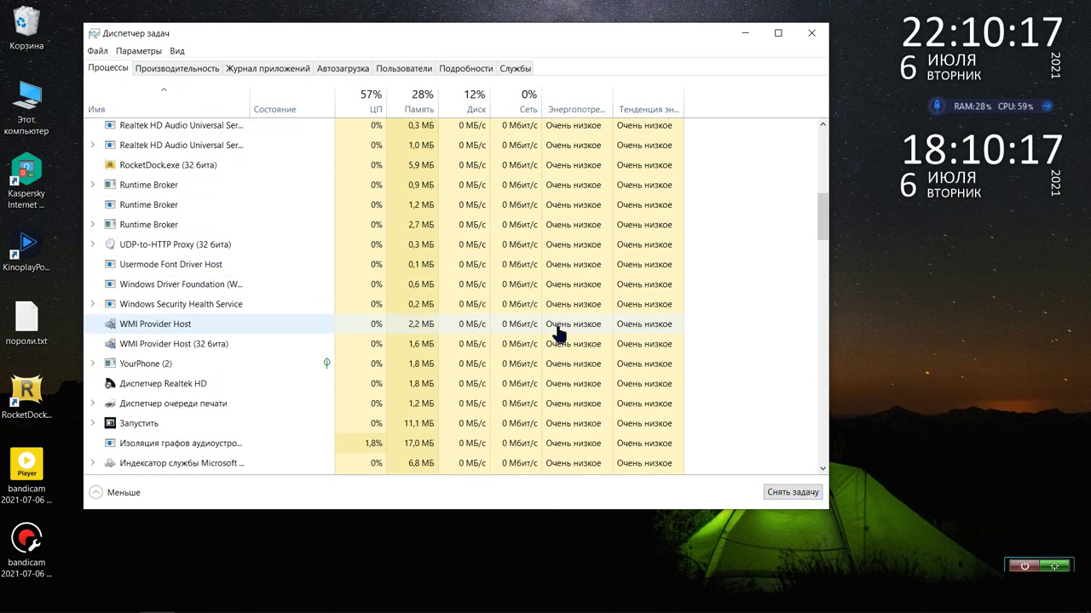
scroll(558, 334, down, 1)
scroll(558, 334, down, 2)
scroll(555, 333, up, 2)
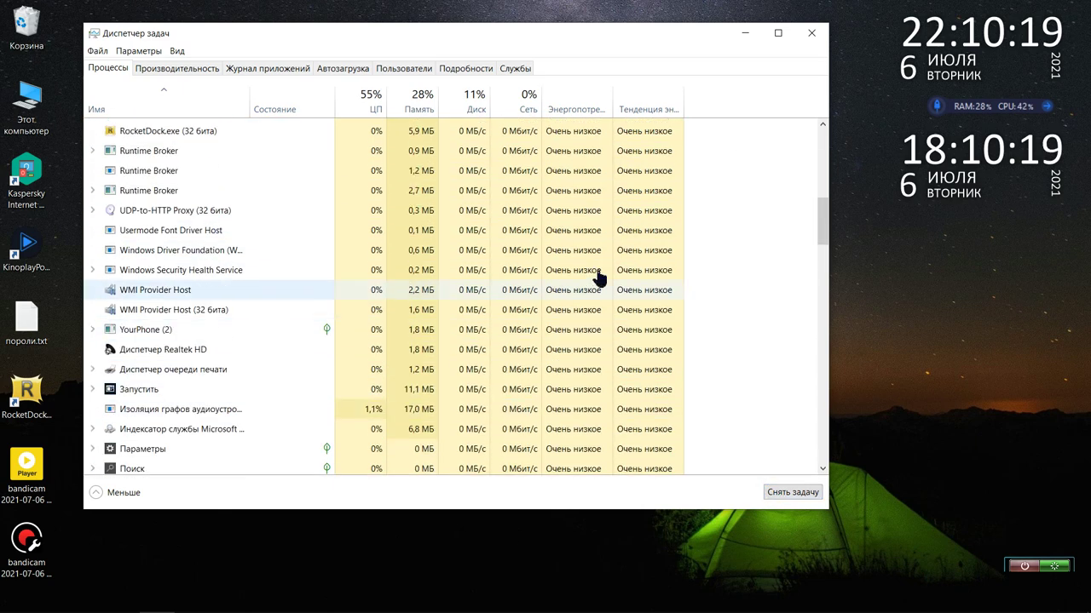
click(810, 35)
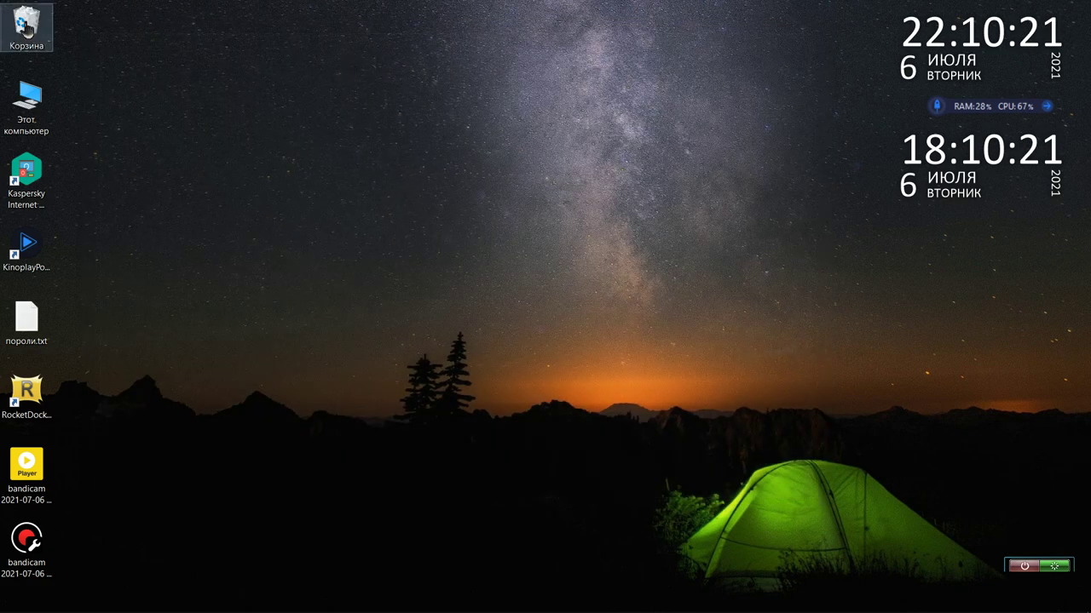
Open the C: drive in File Explorer and look through Program Files and Program Files (x86).
double_click(26, 102)
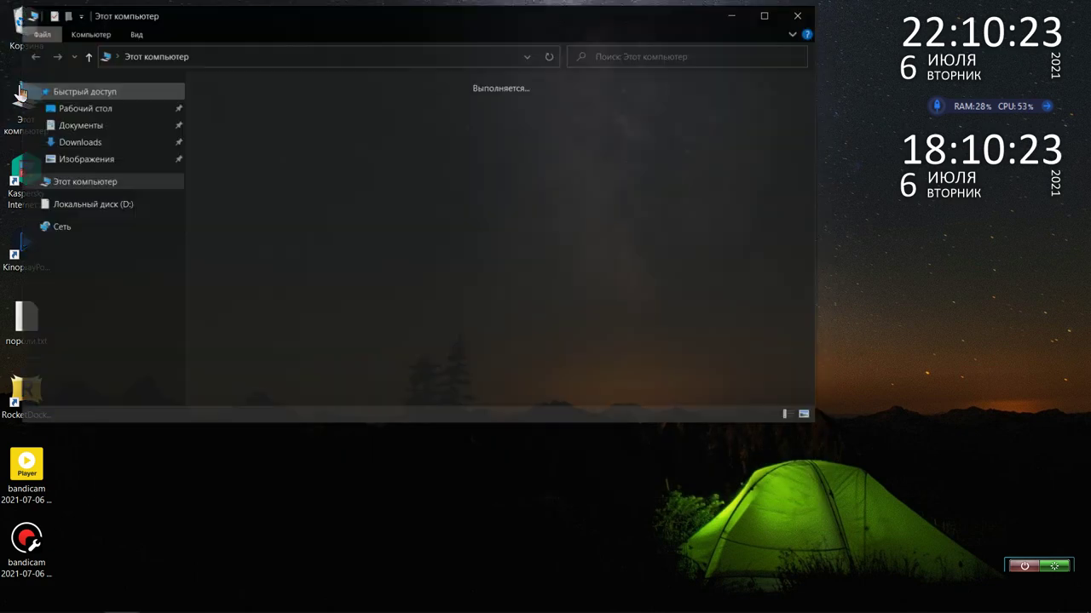
drag(347, 28, 495, 34)
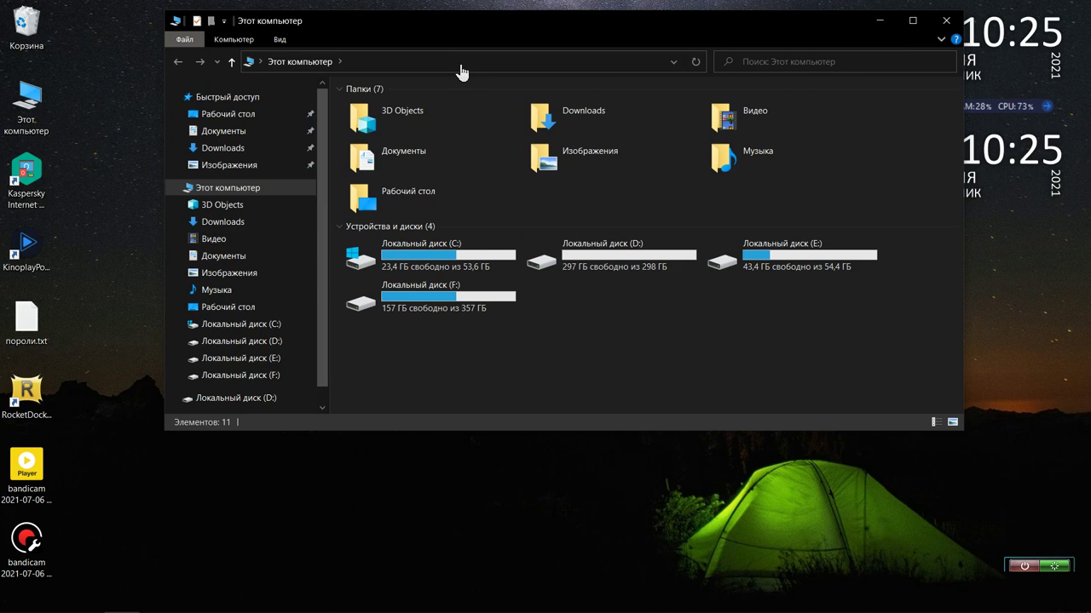
double_click(424, 262)
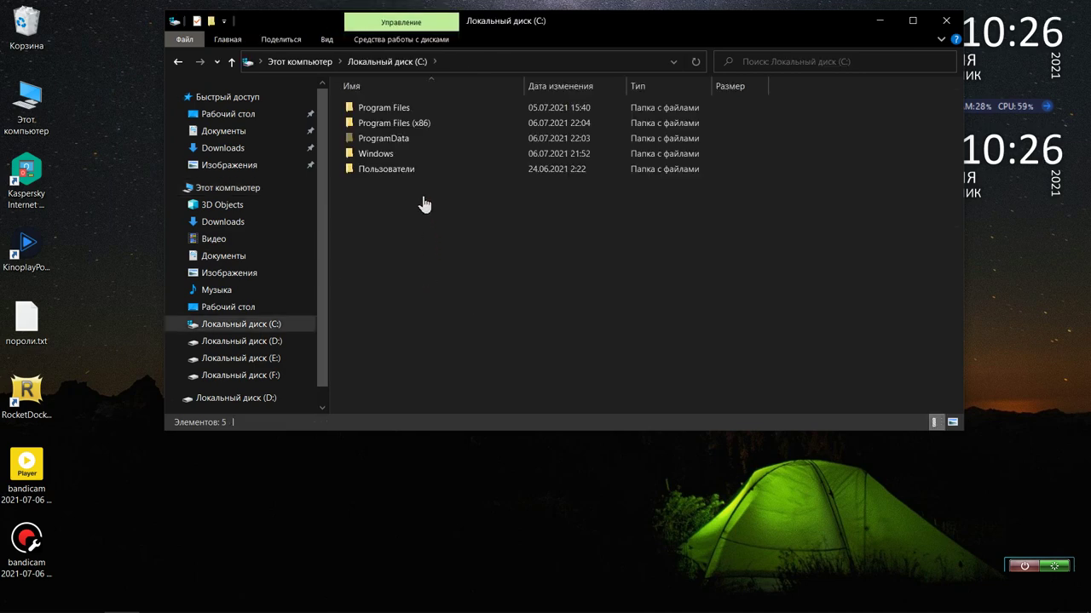
click(429, 106)
double_click(429, 106)
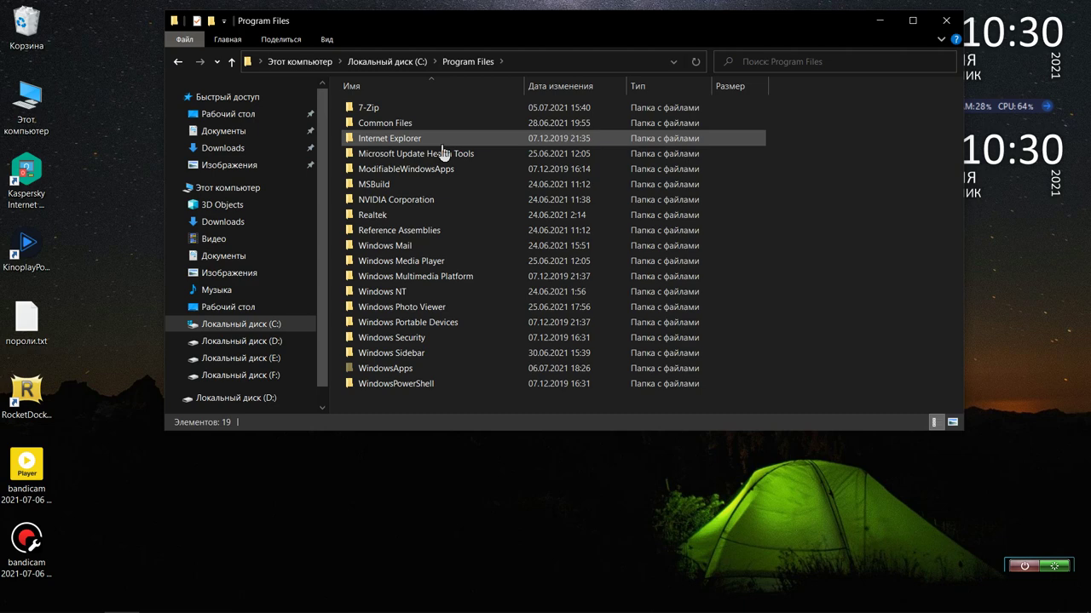
click(231, 61)
double_click(390, 124)
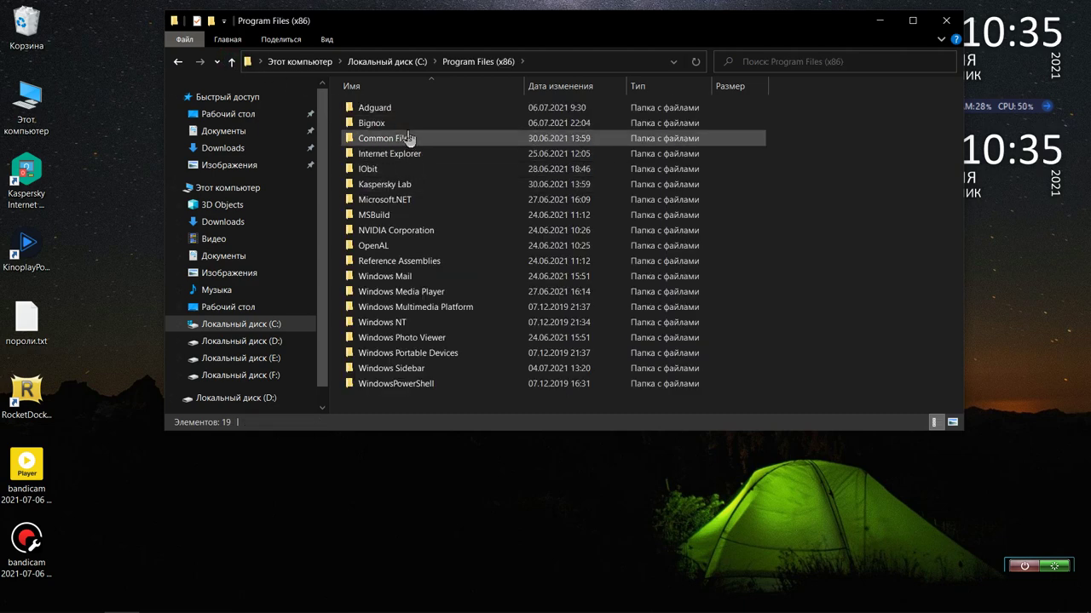
View the properties of the Bignox folder in Program Files (x86).
click(383, 123)
right_click(384, 122)
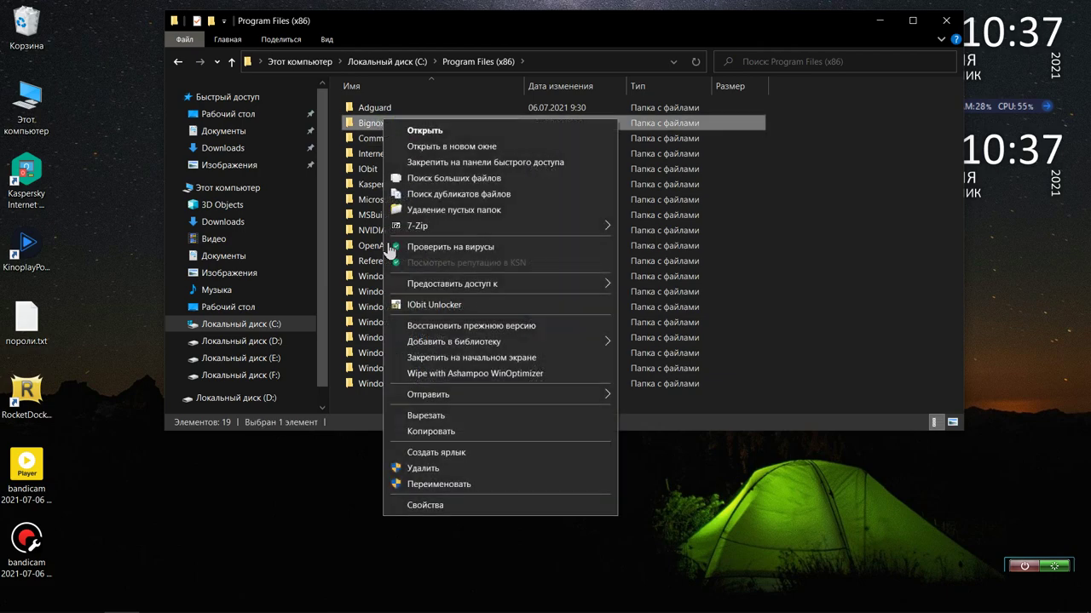
click(443, 505)
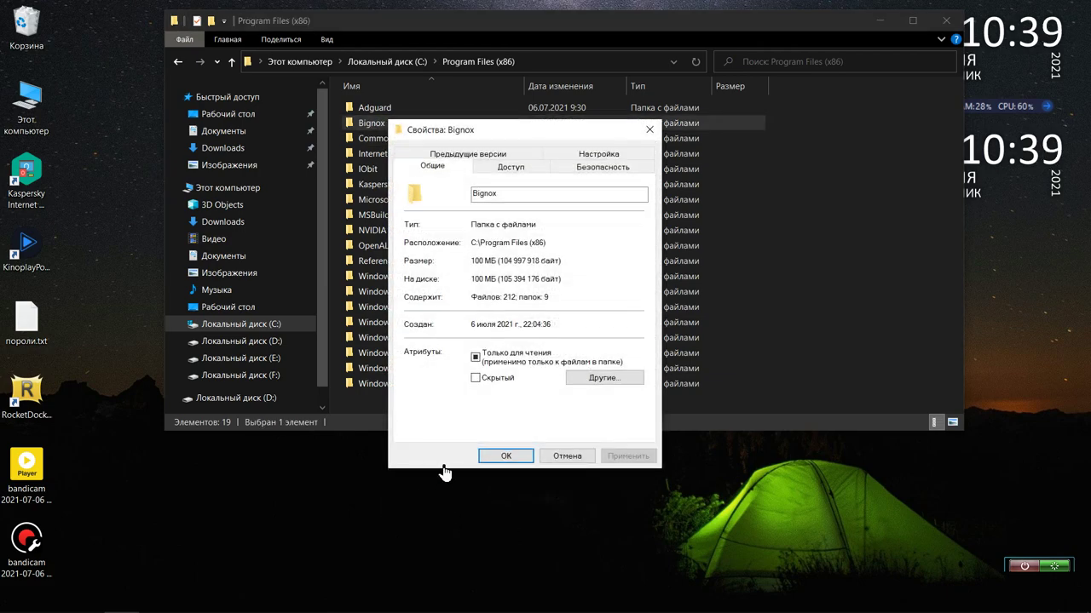
Load the Bignox folder into IObit Unlocker and arrange its window beside File Explorer.
right_click(352, 122)
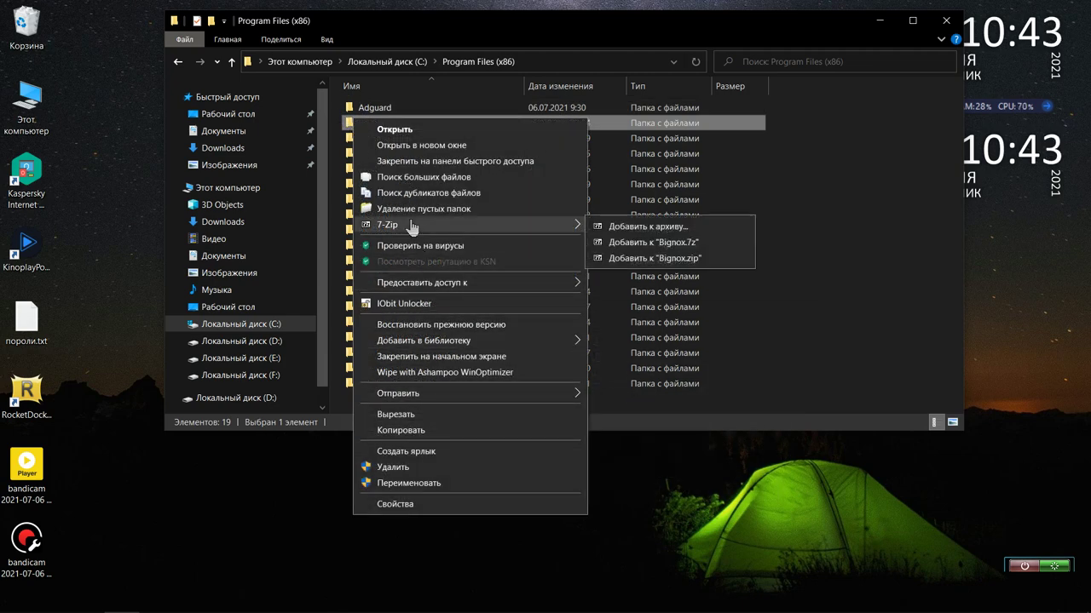
click(413, 304)
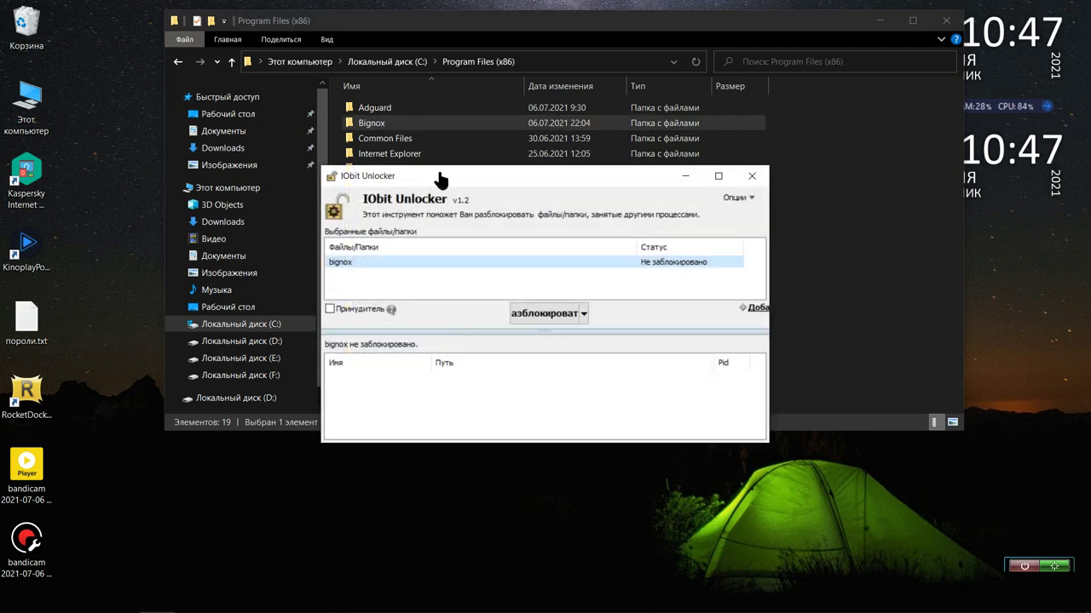
drag(440, 178, 692, 145)
drag(574, 32, 483, 32)
Add the .BigNox, Nox_share and vmlogs folders from the user's profile folder to the IObit Unlocker list.
click(86, 62)
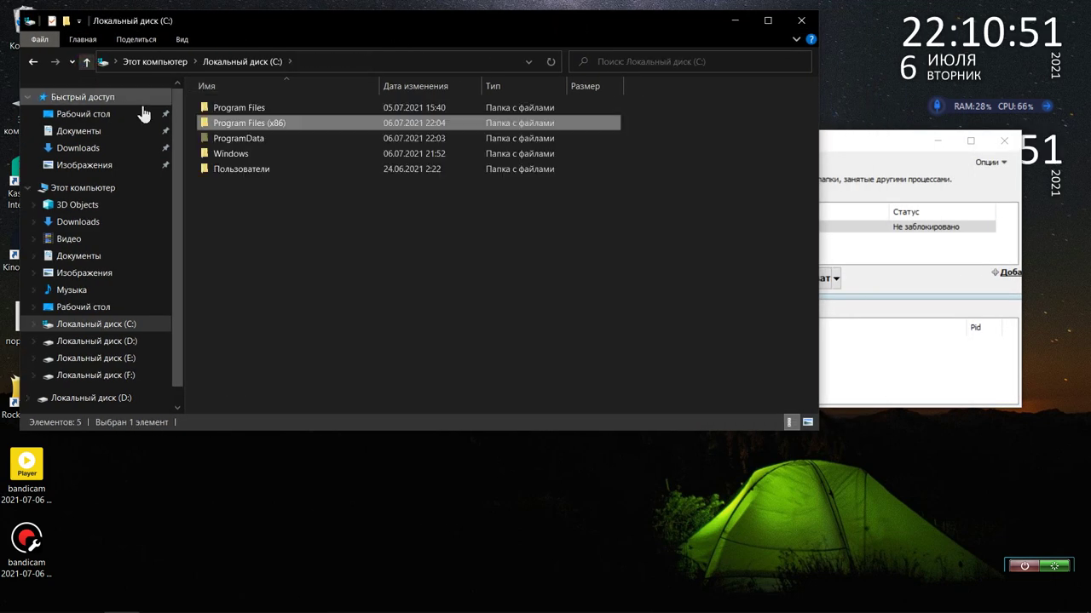
double_click(207, 168)
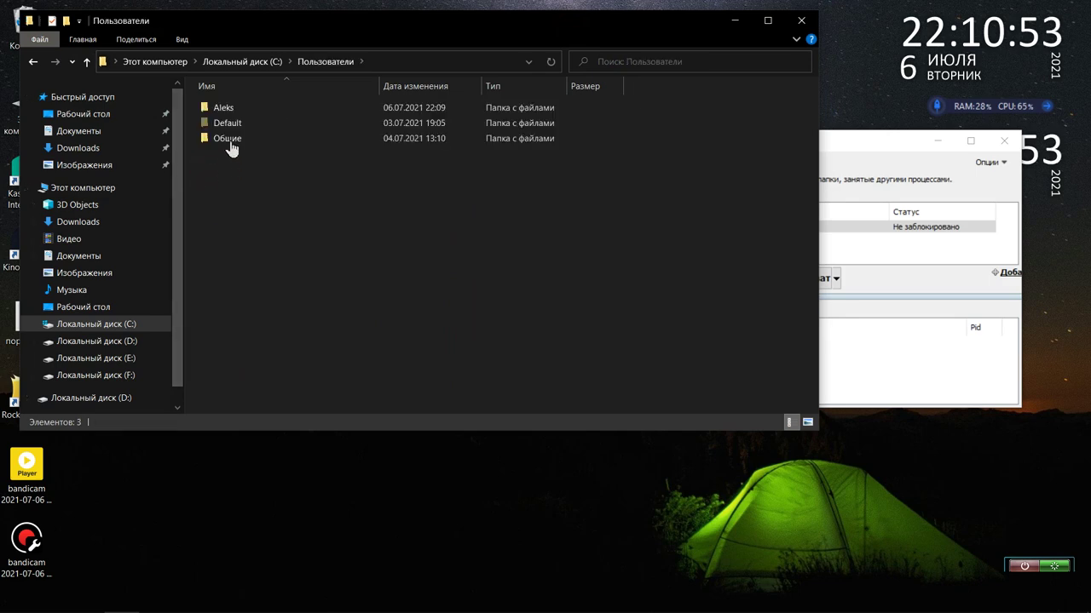
click(230, 109)
double_click(230, 111)
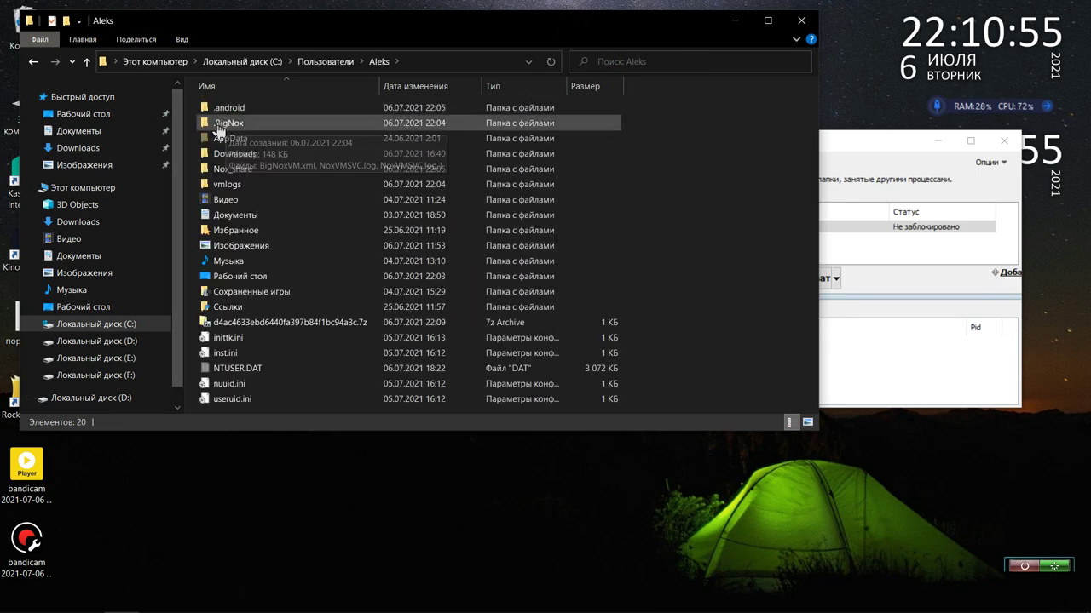
click(210, 127)
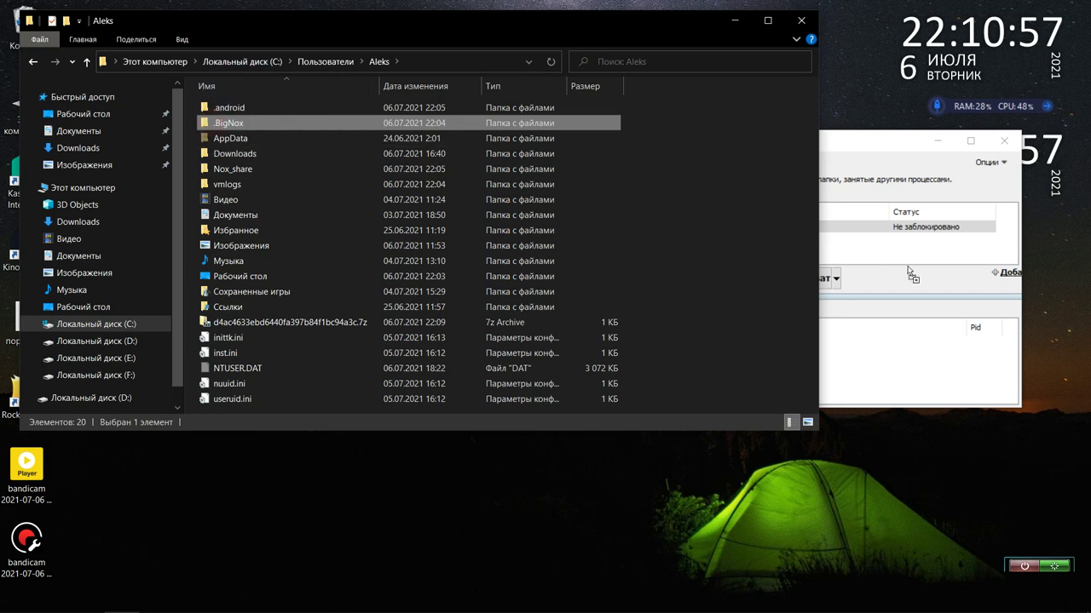
click(195, 184)
drag(195, 184, 852, 258)
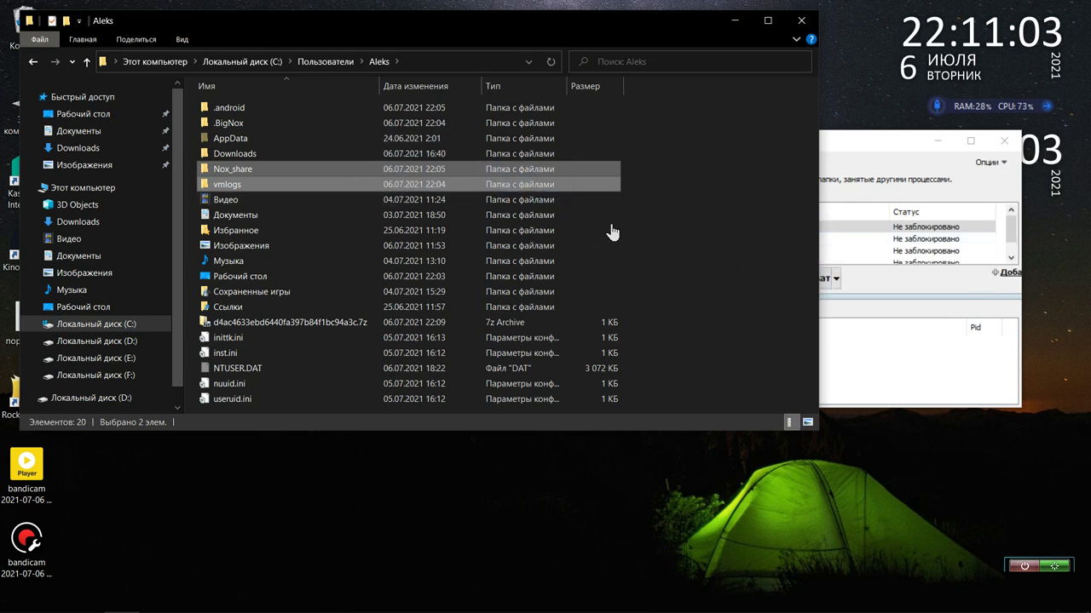
Check the shared Общие folder under Пользователи for emulator leftovers and return to the list of user folders.
click(87, 67)
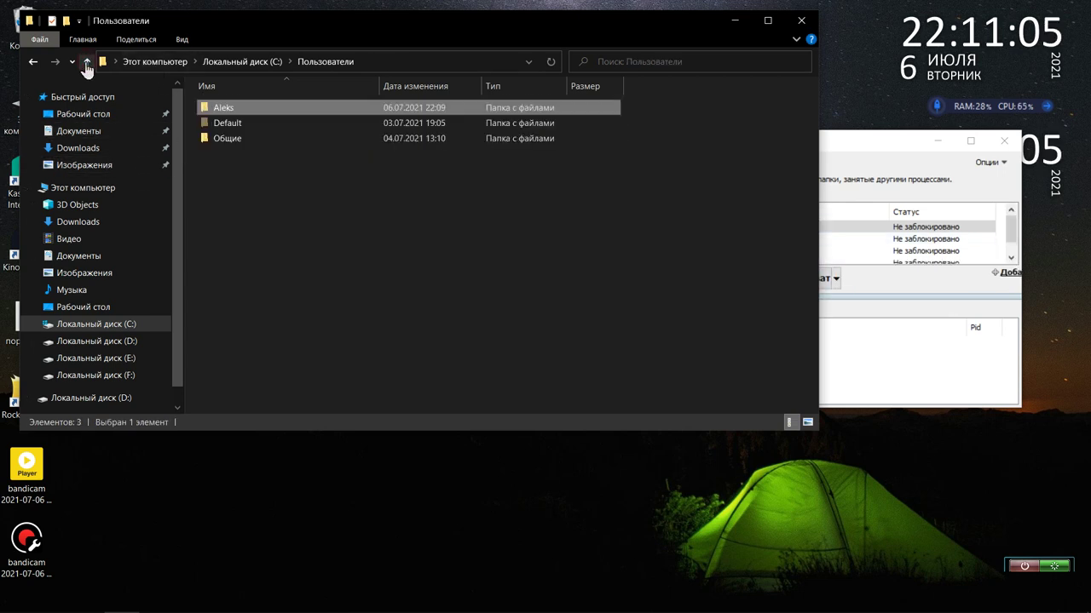
double_click(204, 138)
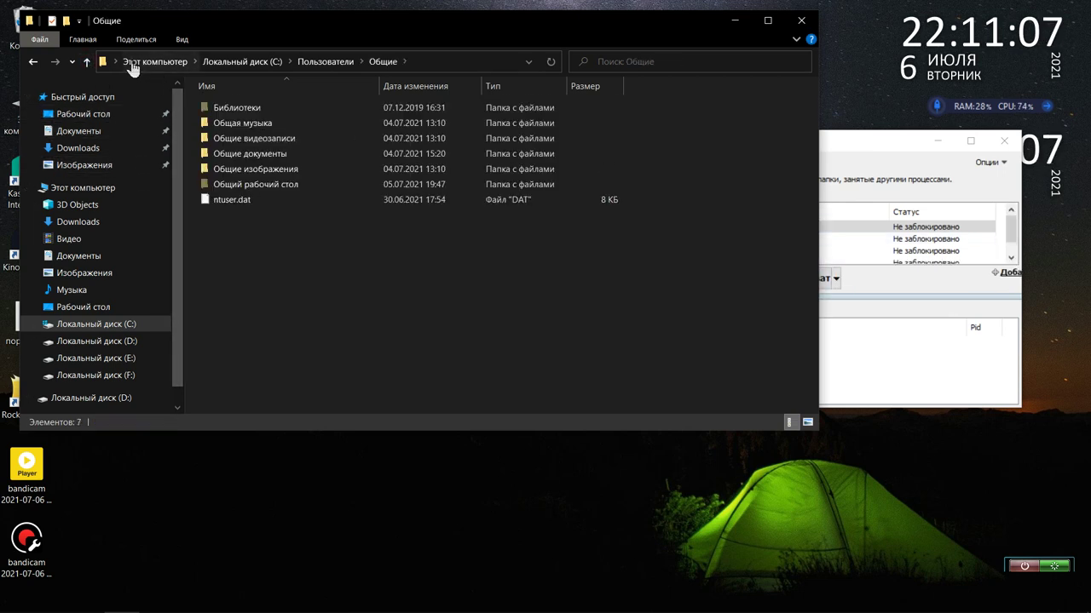
click(87, 64)
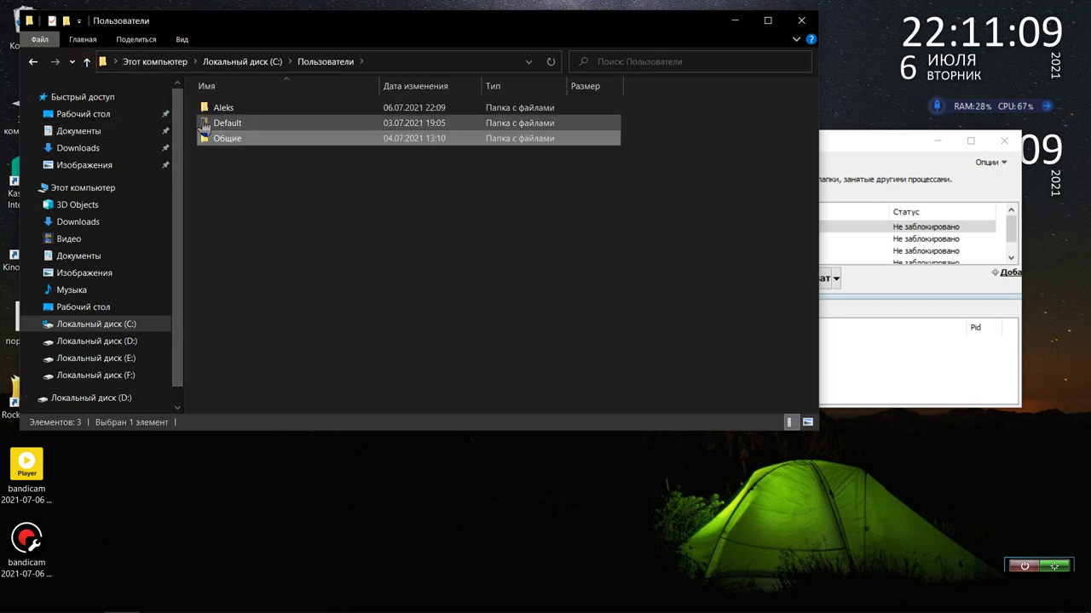
Open AppData\Local in the user's profile and add its Nox-related folders to the IObit Unlocker list.
double_click(210, 111)
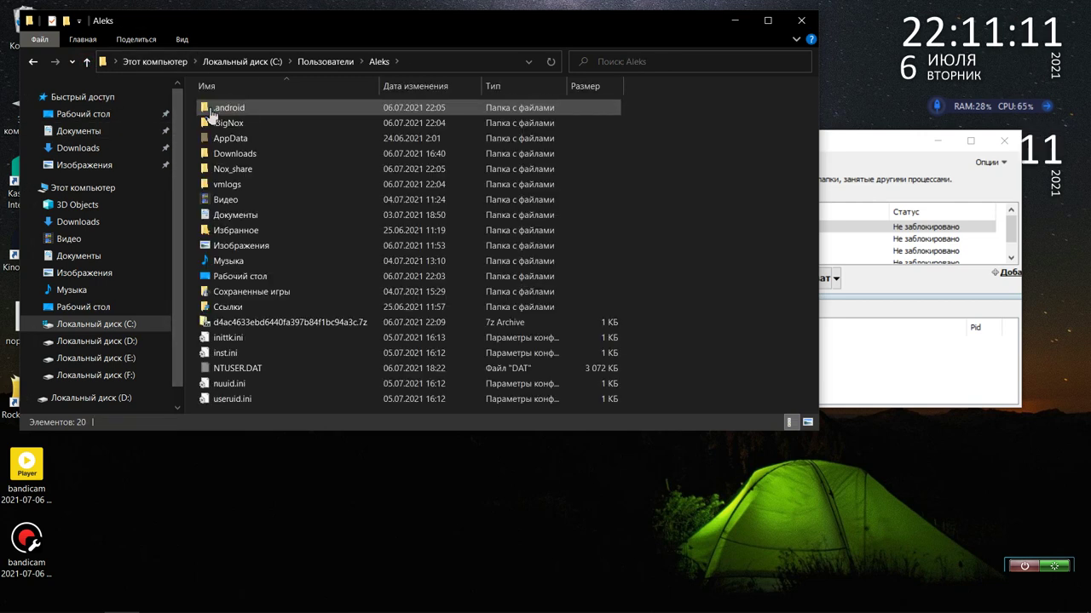
double_click(214, 139)
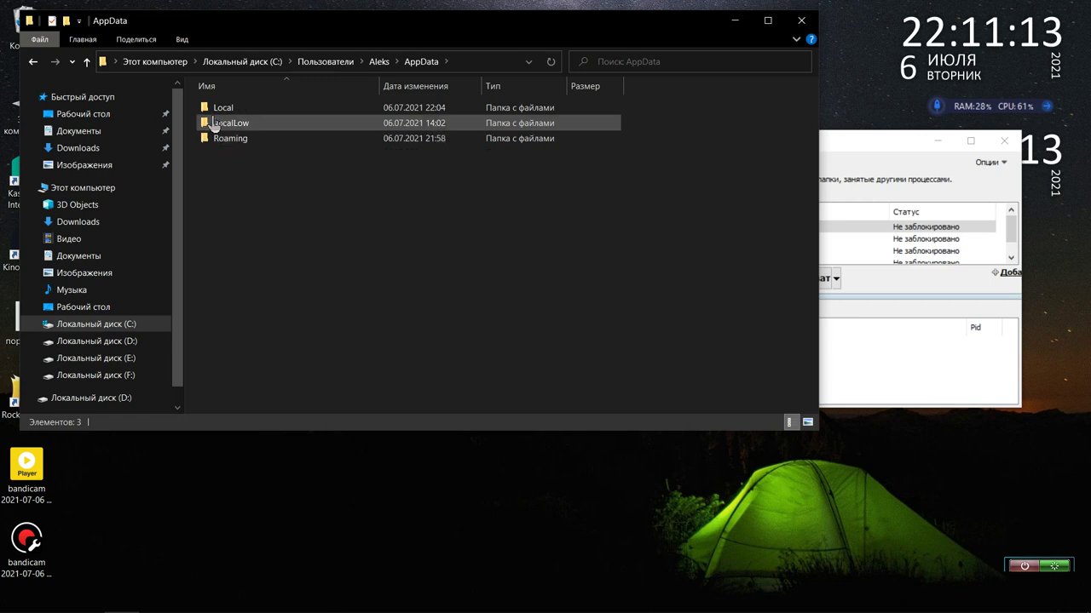
double_click(213, 109)
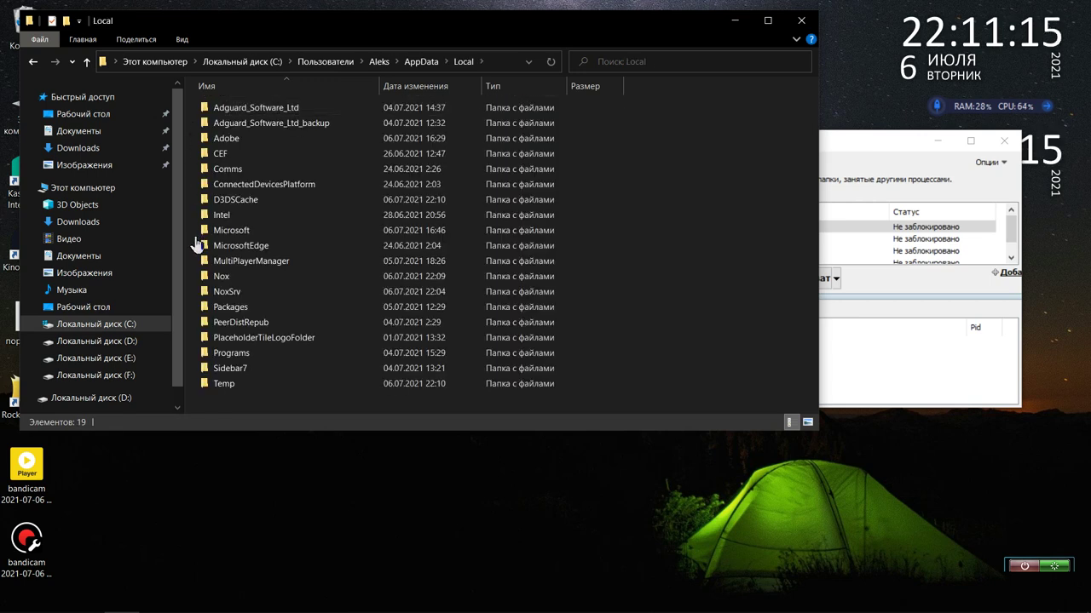
drag(194, 293, 265, 382)
Add the Temp subfolder, adb.log and mat-debug-64.log from Local\Temp to the IObit Unlocker list and review the list.
double_click(264, 384)
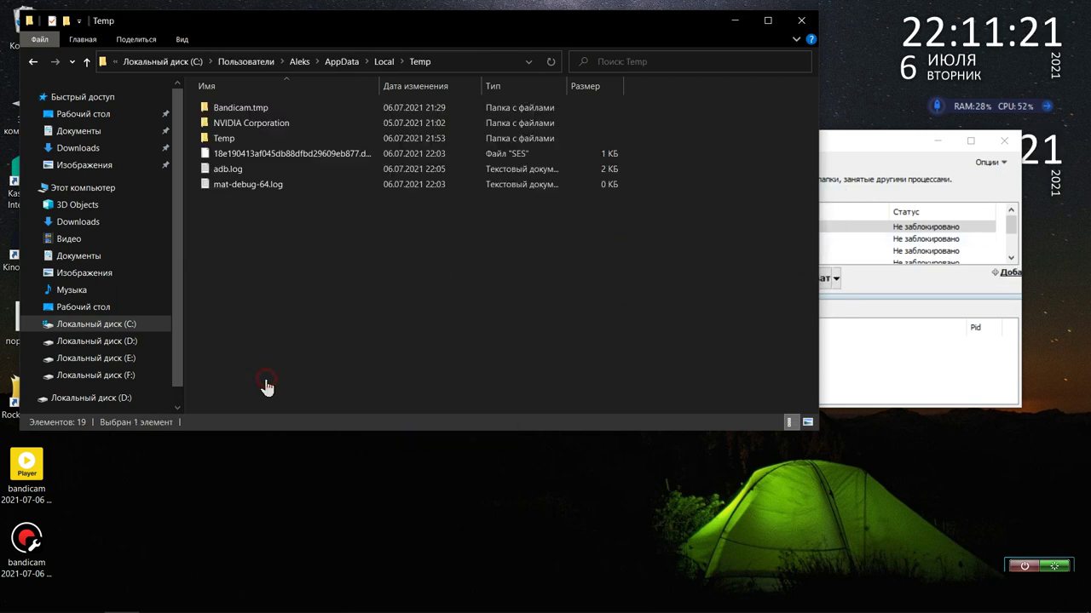
drag(201, 171, 206, 140)
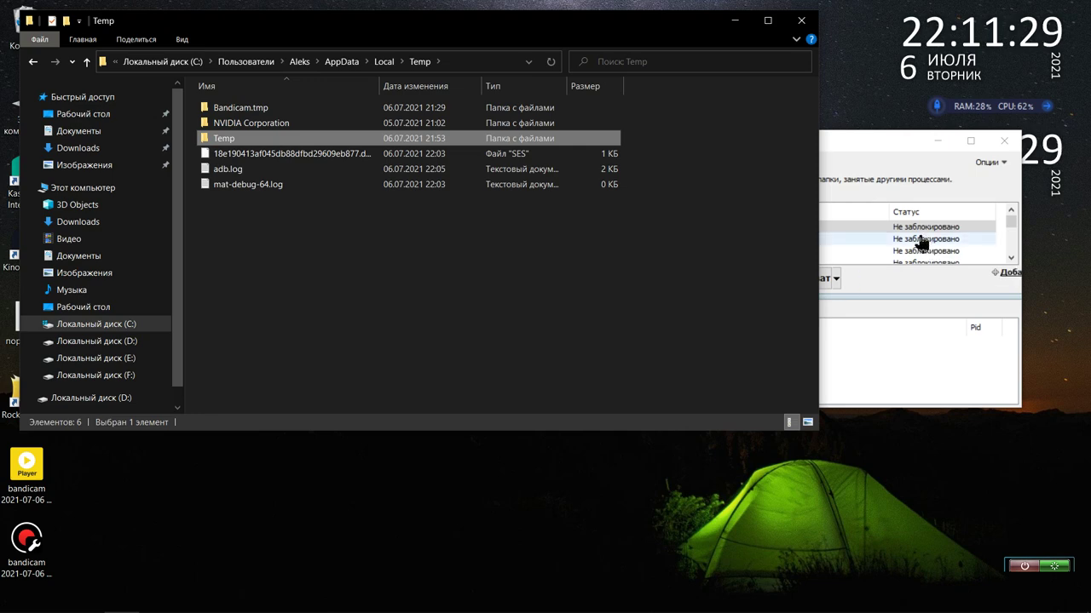
click(87, 62)
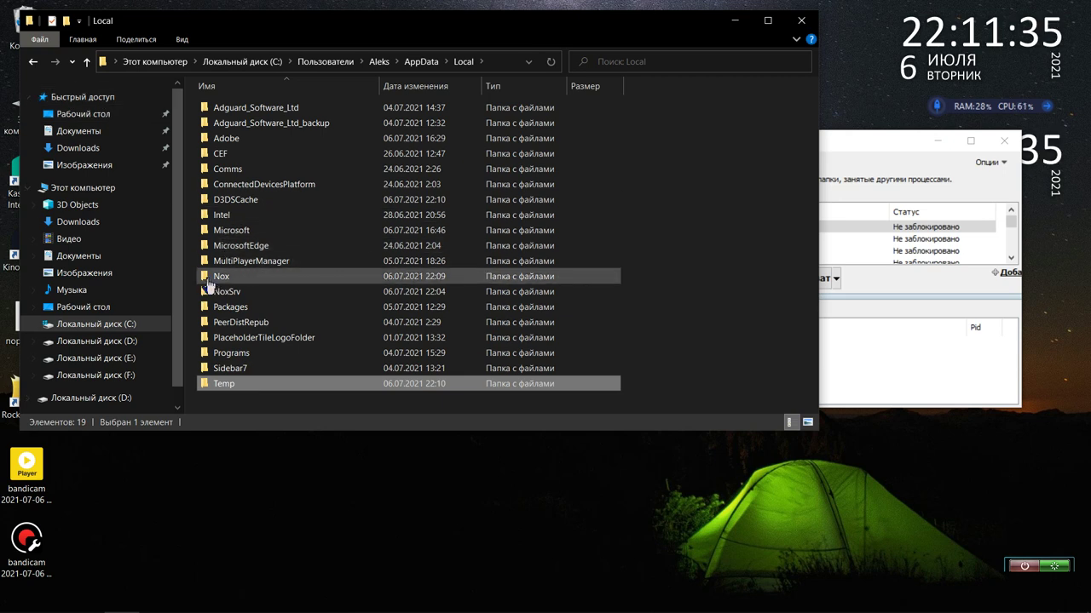
click(825, 183)
scroll(792, 254, down, 3)
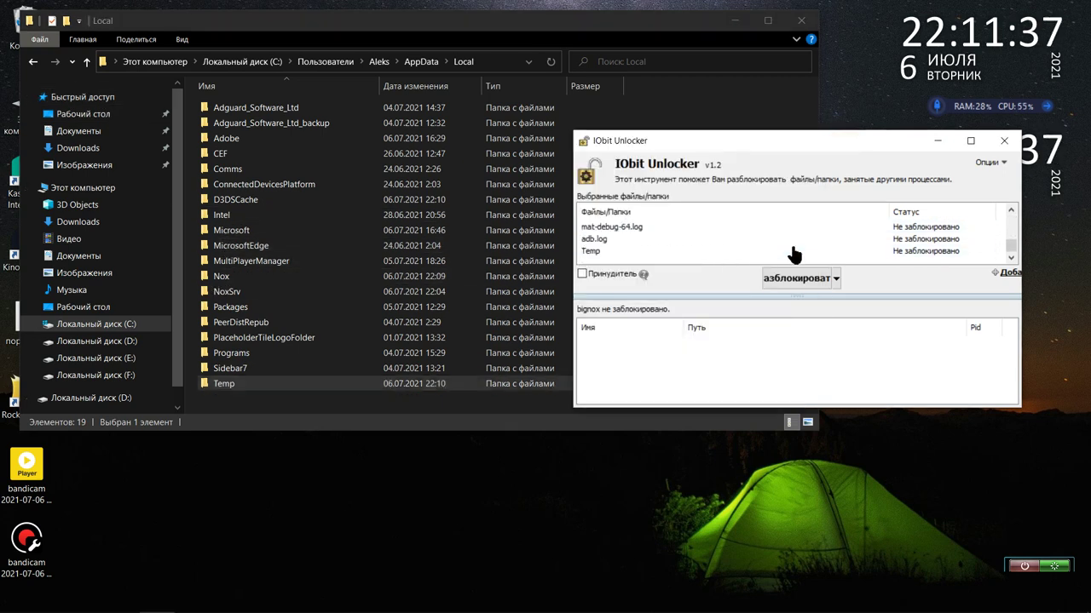
Check the AppData\Roaming folder in the user's profile for emulator leftovers and close the file window.
click(87, 61)
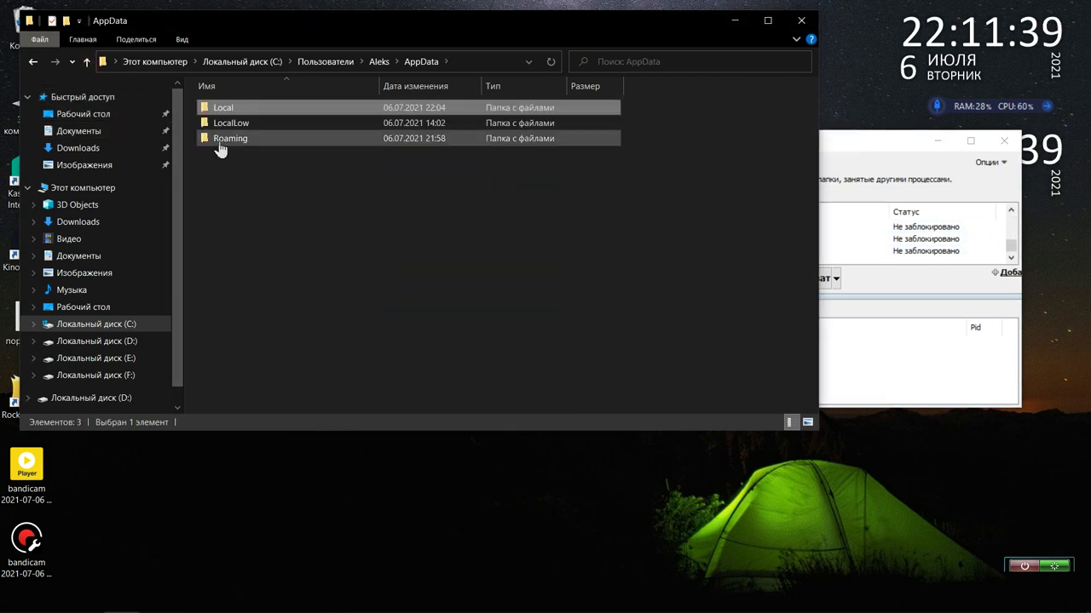
double_click(215, 138)
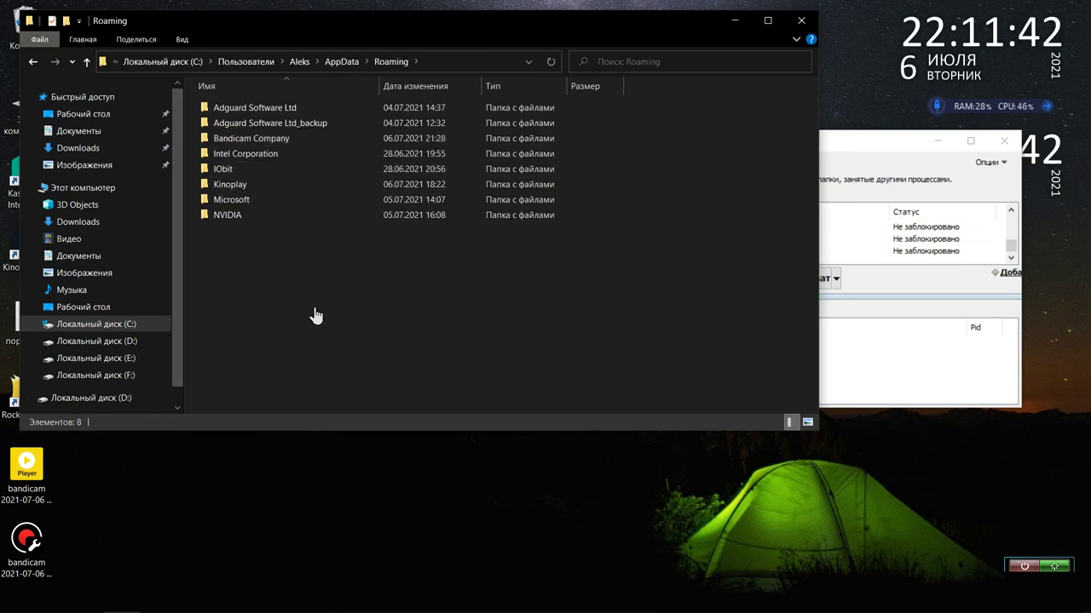
click(34, 62)
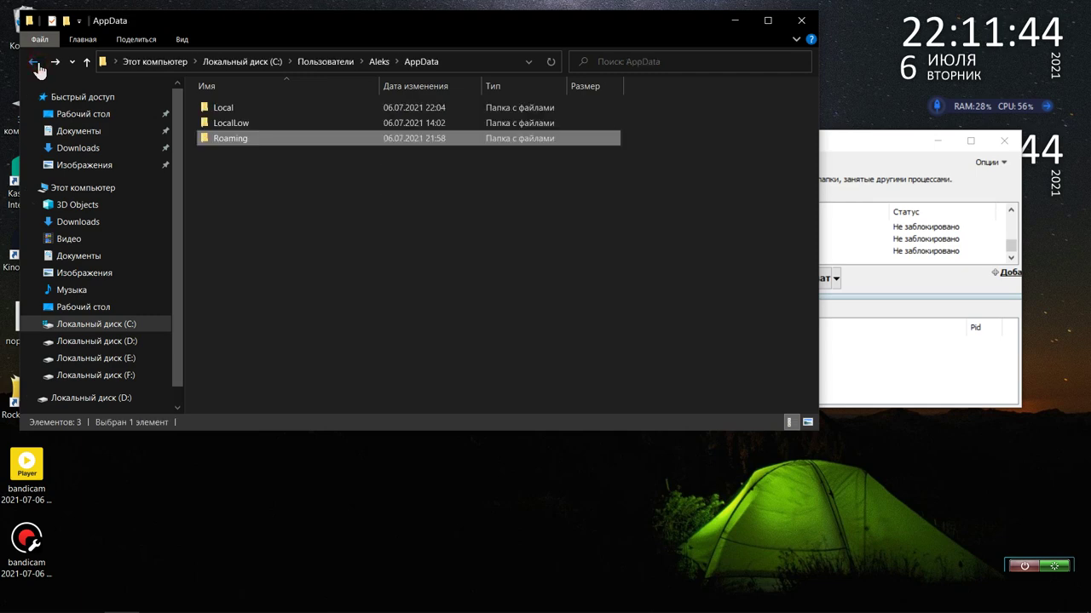
click(34, 62)
click(34, 62)
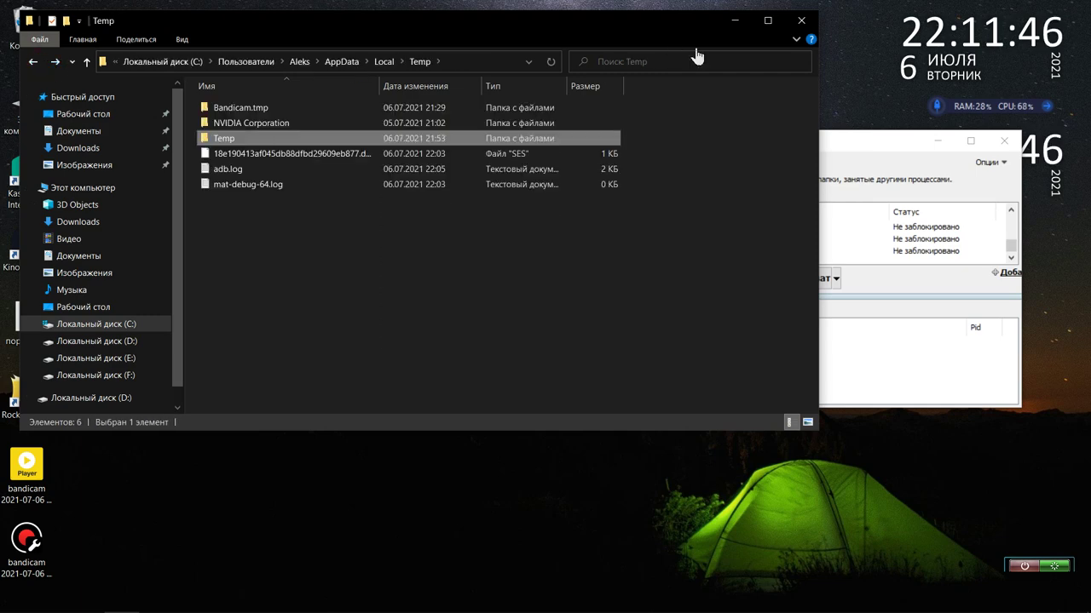
click(799, 22)
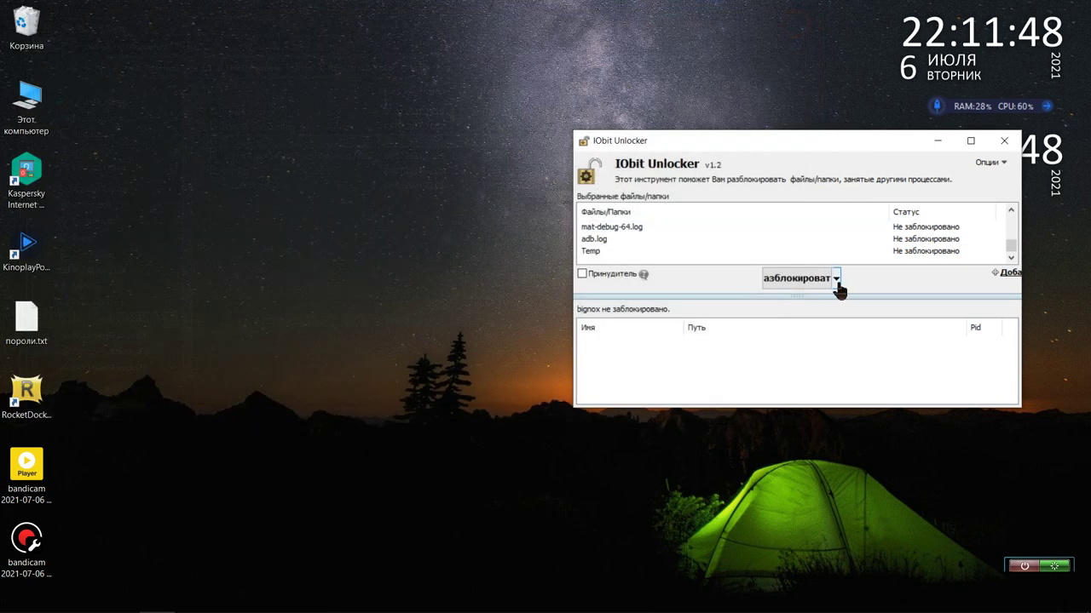
Unlock and permanently delete all files and folders listed in IObit Unlocker, confirm the deletion, and exit the tool.
click(836, 285)
click(768, 299)
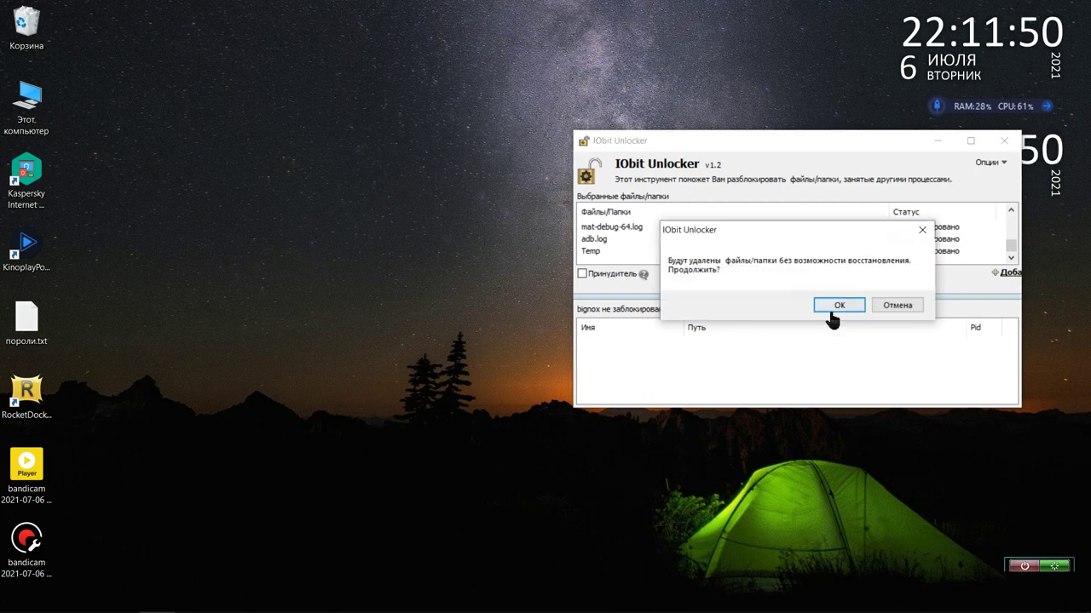
click(832, 308)
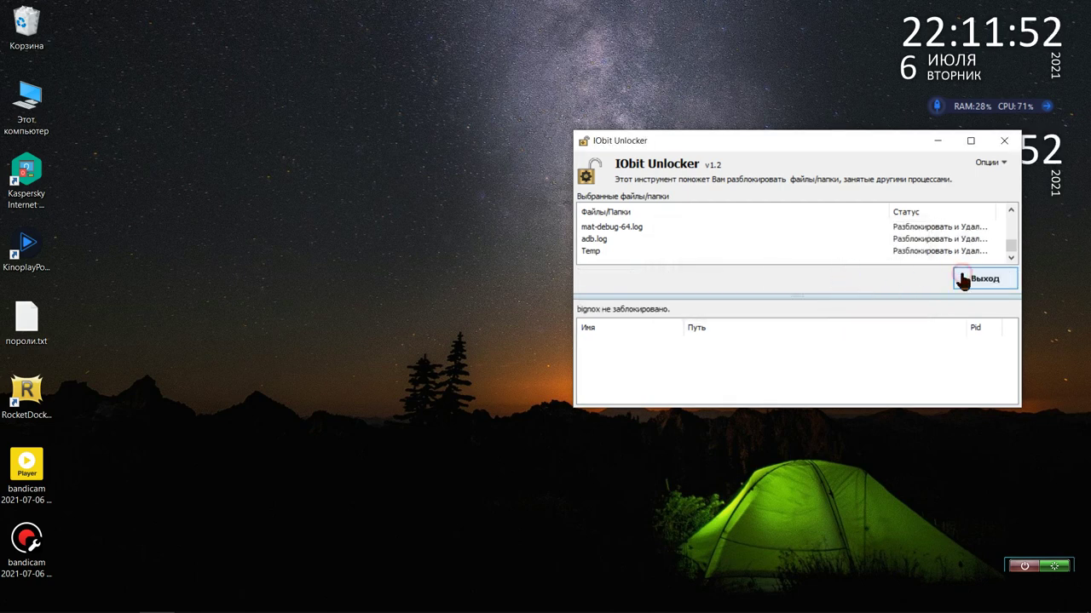
click(962, 281)
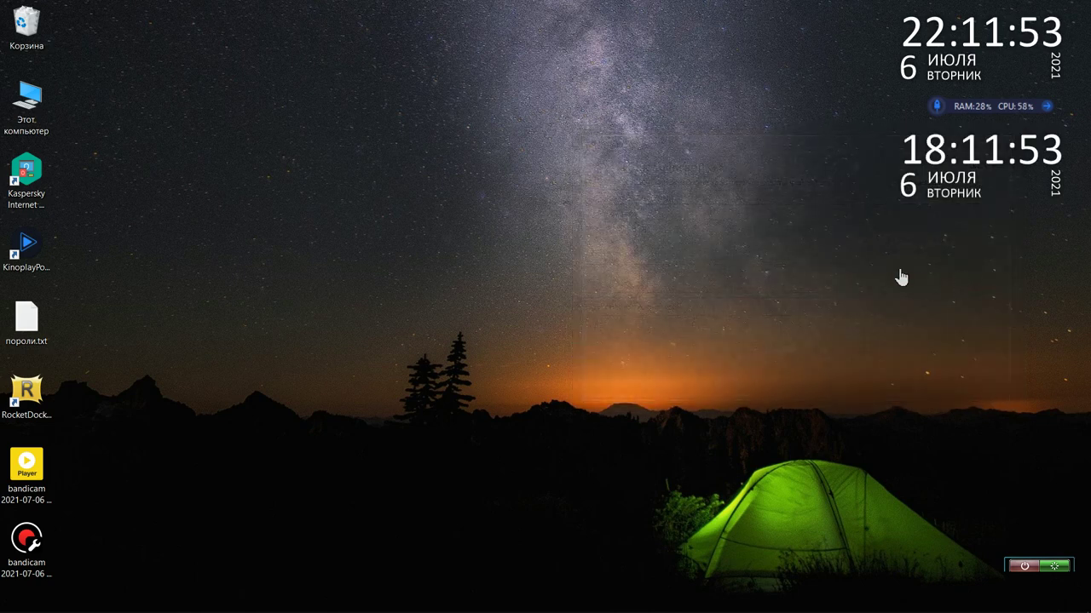
Empty the Recycle Bin permanently, check the drives in Этот компьютер, and close the window.
right_click(31, 32)
click(42, 53)
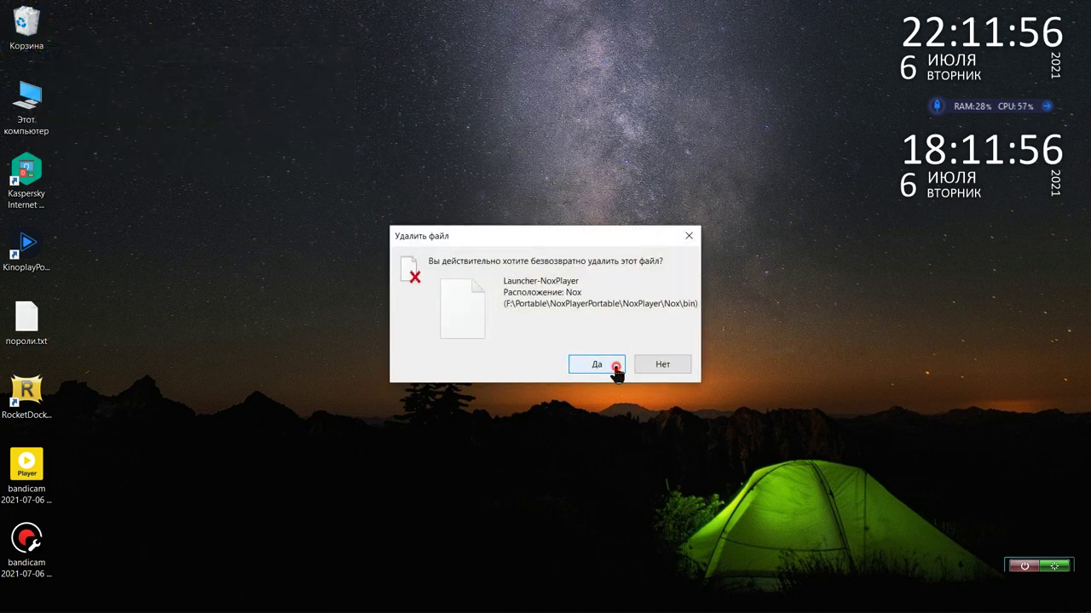
click(614, 366)
double_click(26, 106)
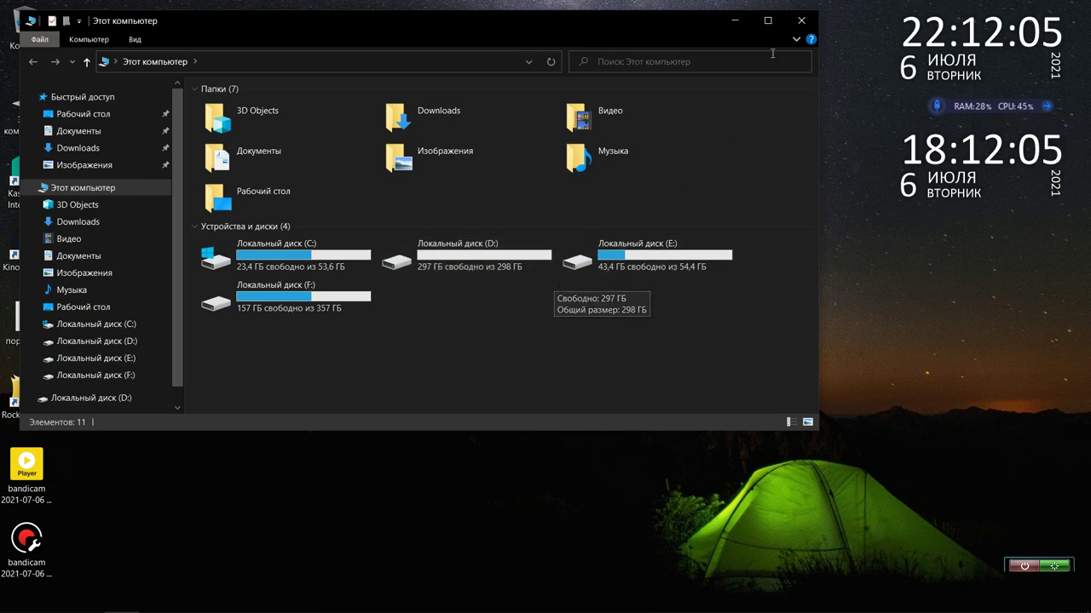
click(798, 20)
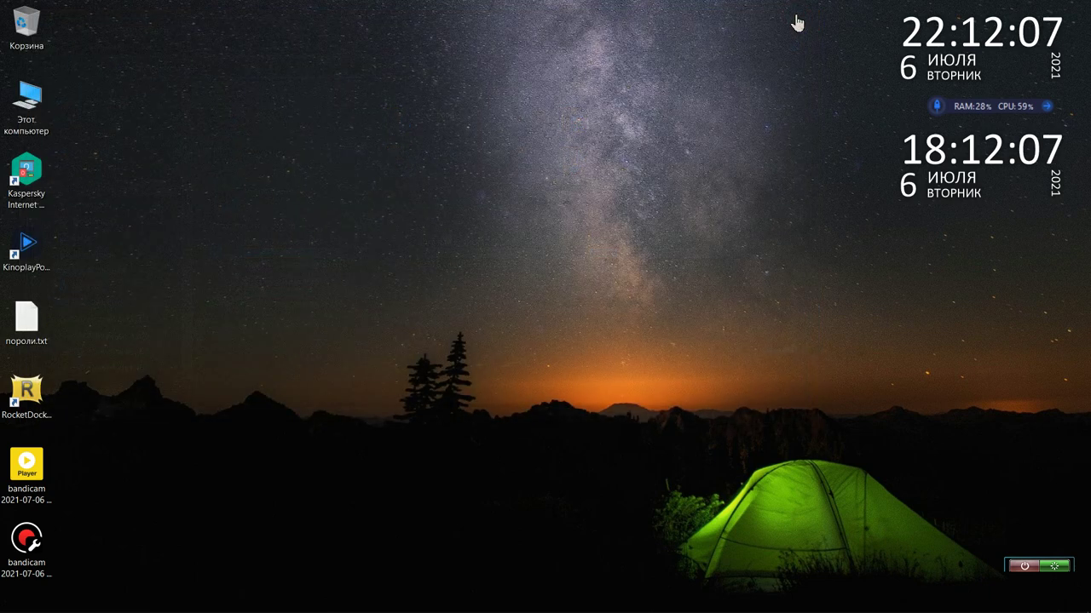